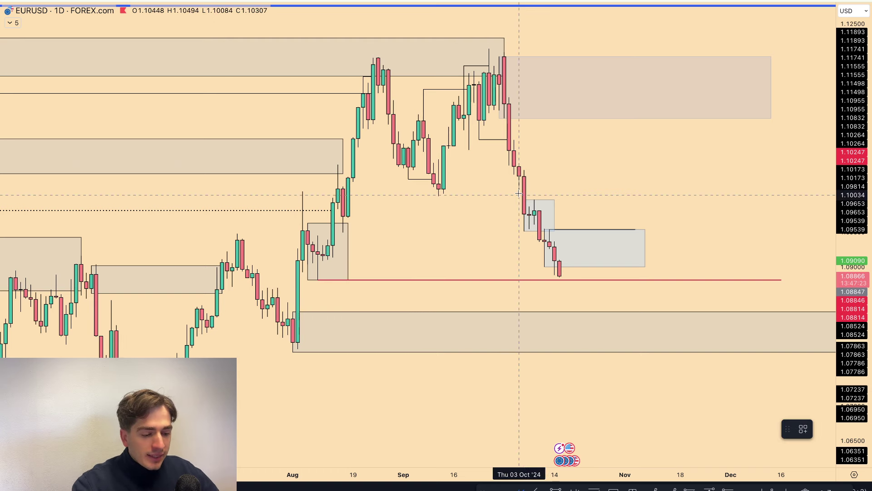
Sketch brush marks around the October candles beside the blue zones on the EURUSD daily chart and delete the unwanted strokes.
mouse_move(552, 201)
left_mouse_down()
mouse_move(549, 209)
mouse_move(544, 202)
mouse_move(542, 230)
mouse_move(554, 229)
mouse_move(575, 275)
mouse_move(536, 266)
mouse_move(561, 266)
left_mouse_up()
key("Delete")
key("Delete")
key("Delete")
left_click(610, 203)
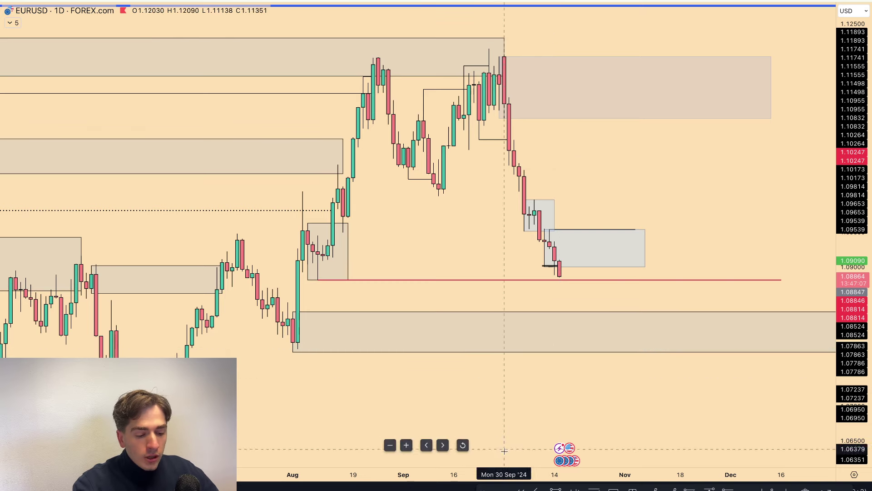
Sketch a price path sweeping the red line and rallying, mark the August low and the lower demand zone, and remove these strokes.
left_click(521, 490)
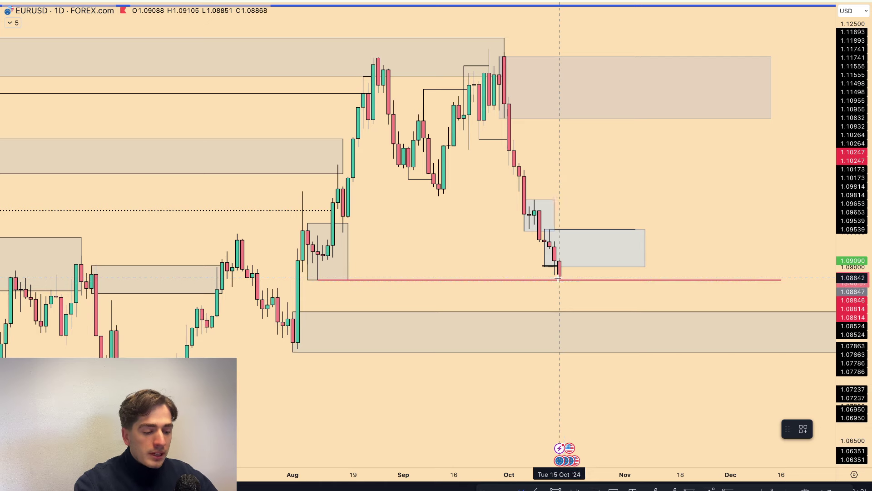
mouse_move(559, 268)
left_mouse_down()
mouse_move(568, 286)
mouse_move(585, 213)
left_mouse_up()
mouse_move(328, 273)
left_mouse_down()
mouse_move(302, 272)
mouse_move(343, 283)
left_mouse_up()
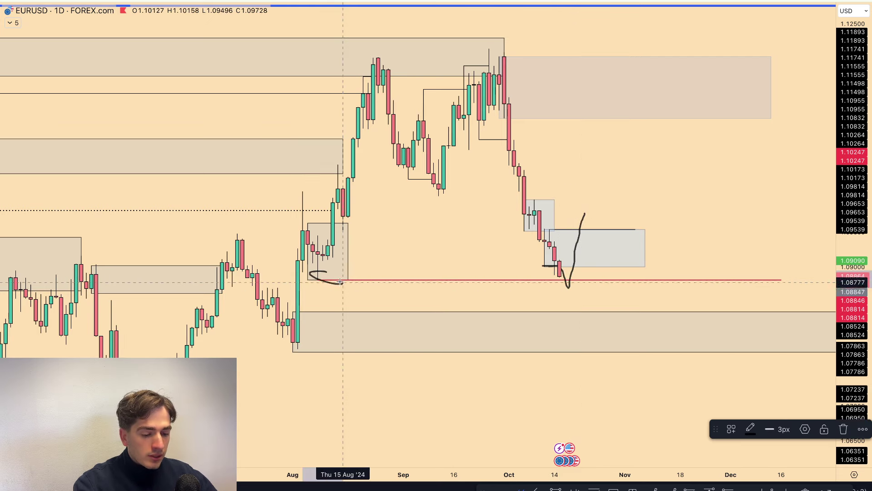
key("Delete")
left_click_drag(590, 316, 600, 336)
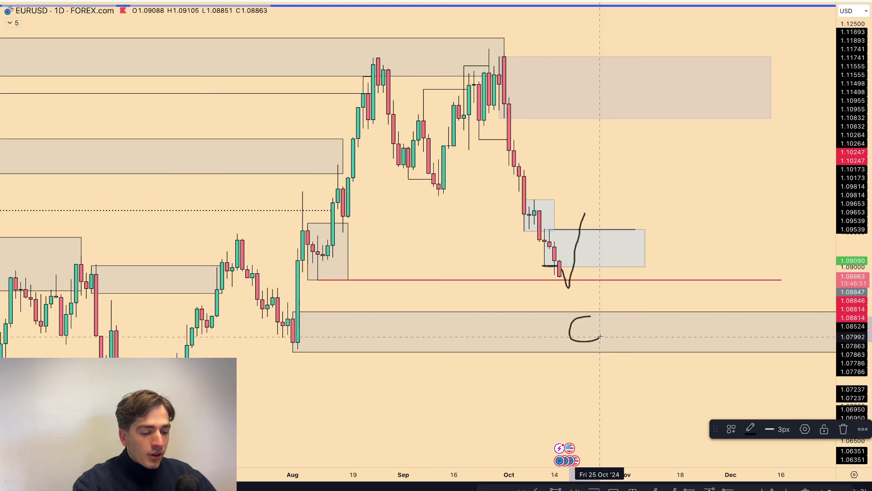
key("ctrl+z")
key("ctrl+z")
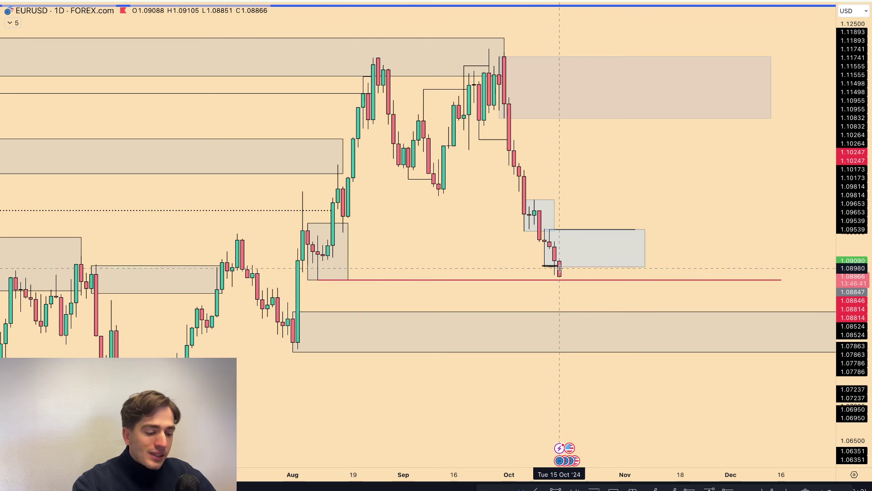
Sketch possible paths from the latest candle, one rallying and one retesting the blue zone before falling, and undo the brush strokes.
mouse_move(559, 272)
left_mouse_down()
mouse_move(567, 285)
mouse_move(585, 212)
mouse_move(604, 252)
mouse_move(642, 165)
left_mouse_up()
key("ctrl+z")
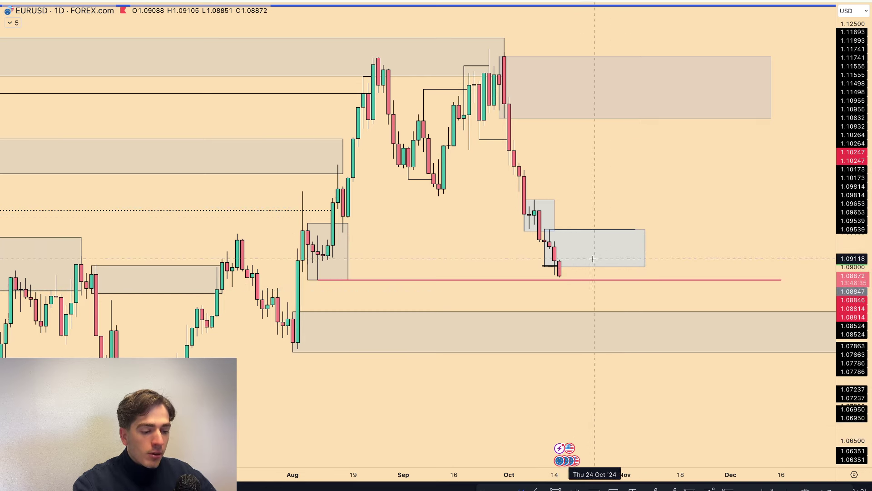
mouse_move(541, 266)
left_mouse_down()
mouse_move(564, 265)
mouse_move(585, 249)
mouse_move(535, 238)
mouse_move(559, 241)
mouse_move(590, 263)
mouse_move(619, 326)
left_mouse_up()
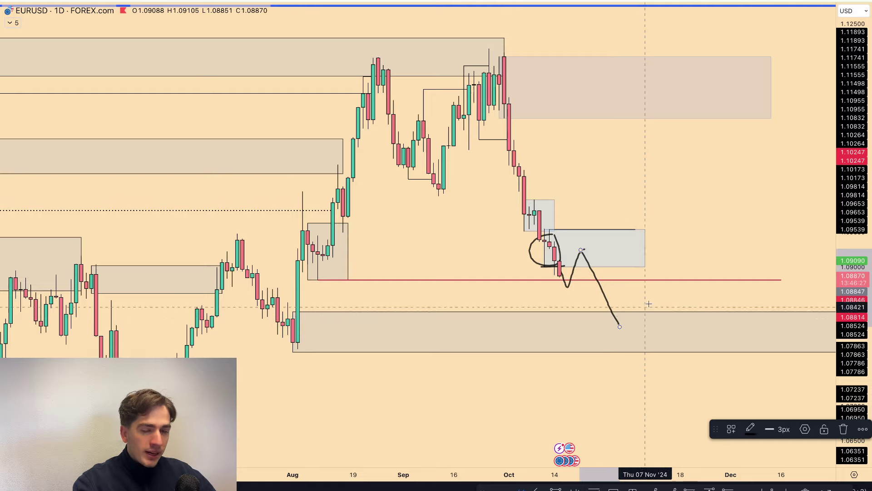
key("ctrl+z")
key("ctrl+z")
key("ctrl+z")
key("ctrl+z")
Switch the EURUSD chart to the 4h interval and frame the latest October candles.
type("4h")
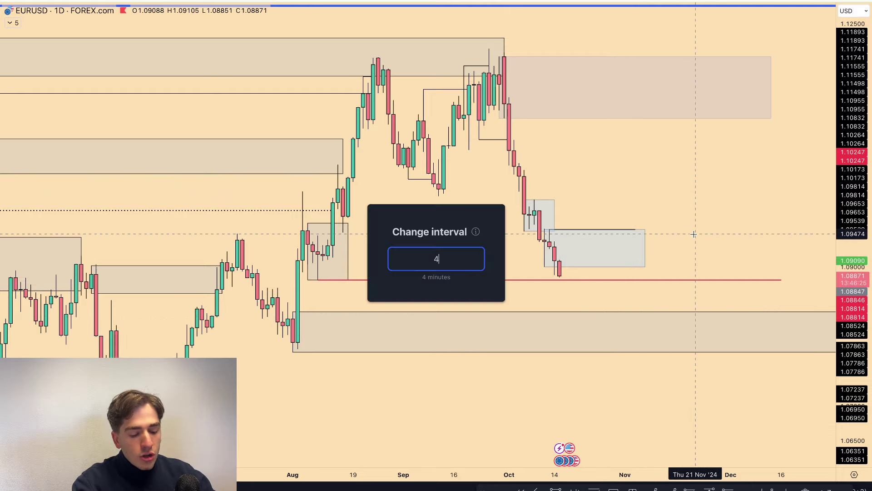
key("Return")
scroll(791, 319, "down", 4)
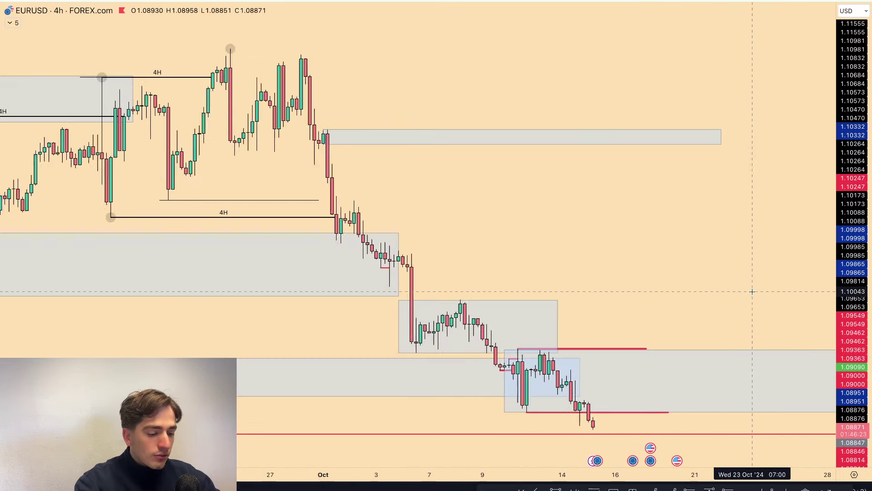
left_click_drag(854, 345, 853, 247)
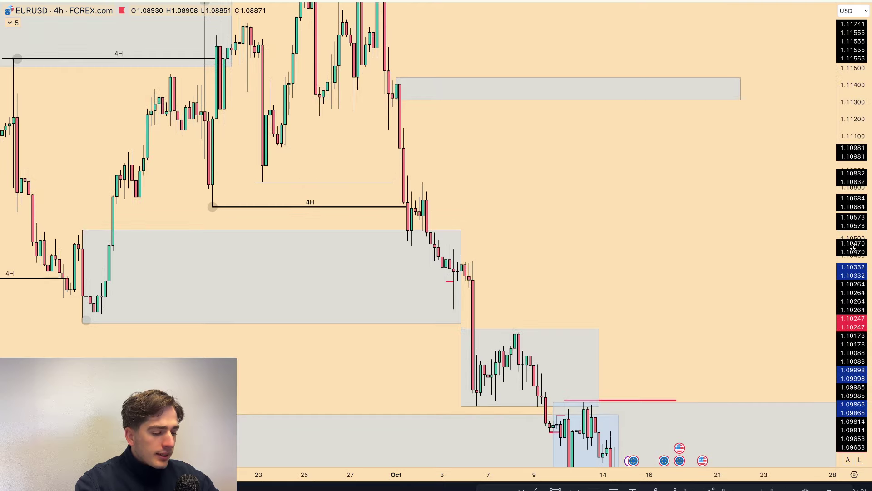
left_click_drag(697, 349, 658, 170)
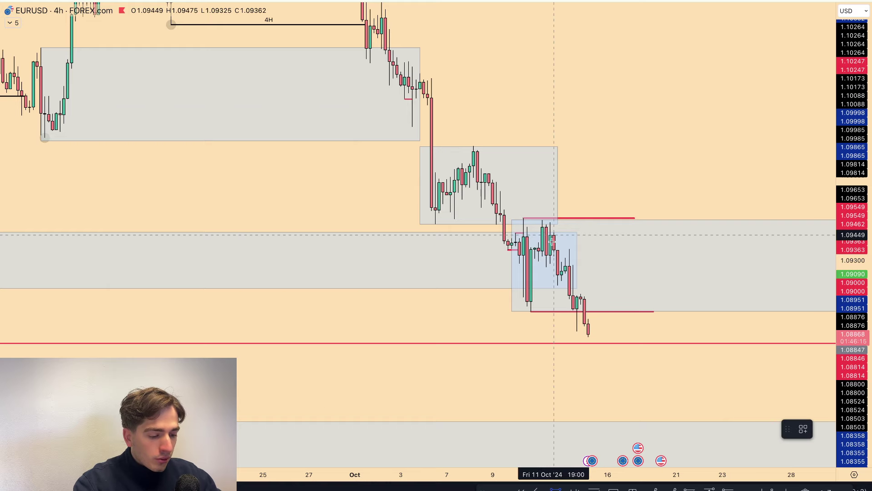
Draw two blue supply rectangles, from 11 Oct 15:00 at about 1.0928–1.095 and from 14 Oct 03:00 at about 1.0918–1.0938.
left_click(549, 264)
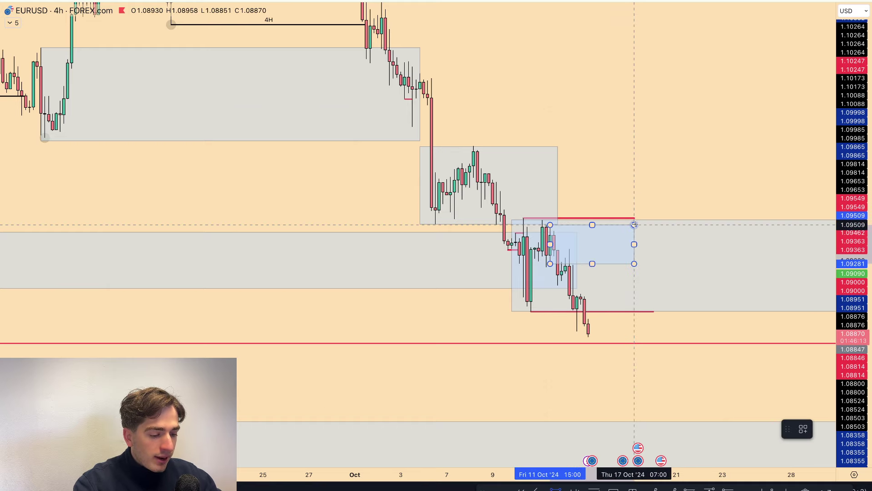
left_click(638, 223)
left_click(657, 132)
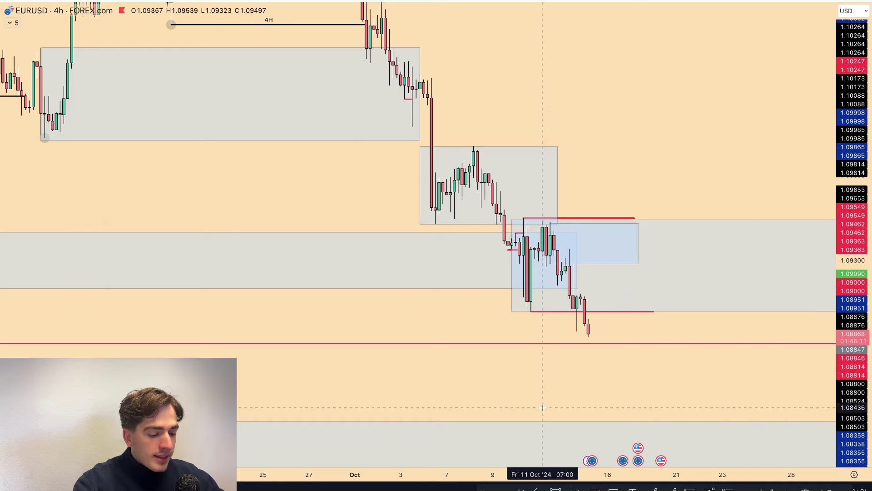
left_click(562, 280)
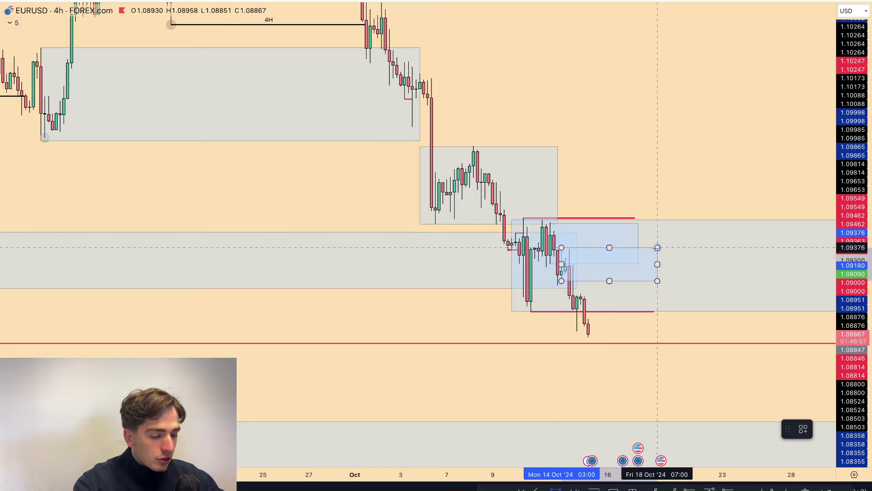
left_click(657, 247)
right_click(657, 152)
left_click(582, 108)
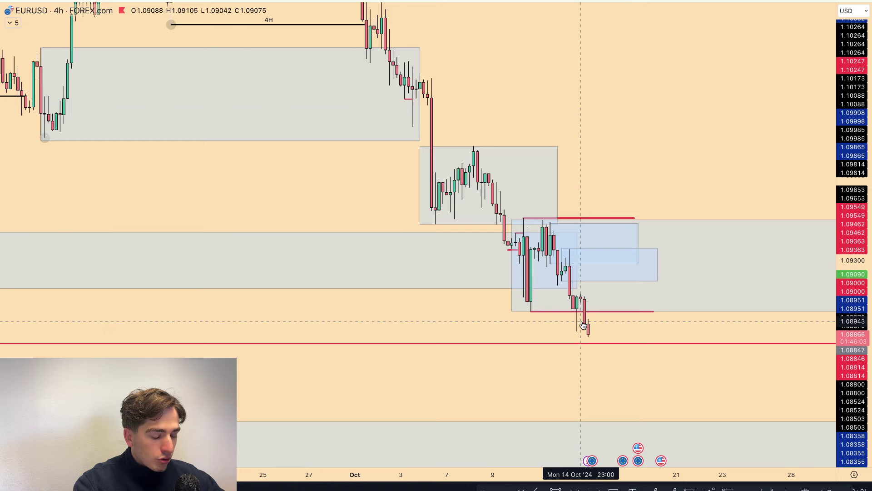
Move the lower short red structure line to the latest low at 1.08890 and the upper one to the latest high at 1.09104.
left_click_drag(600, 327, 560, 300)
mouse_move(606, 286)
left_mouse_down()
mouse_move(519, 291)
mouse_move(568, 311)
mouse_move(553, 306)
left_mouse_up()
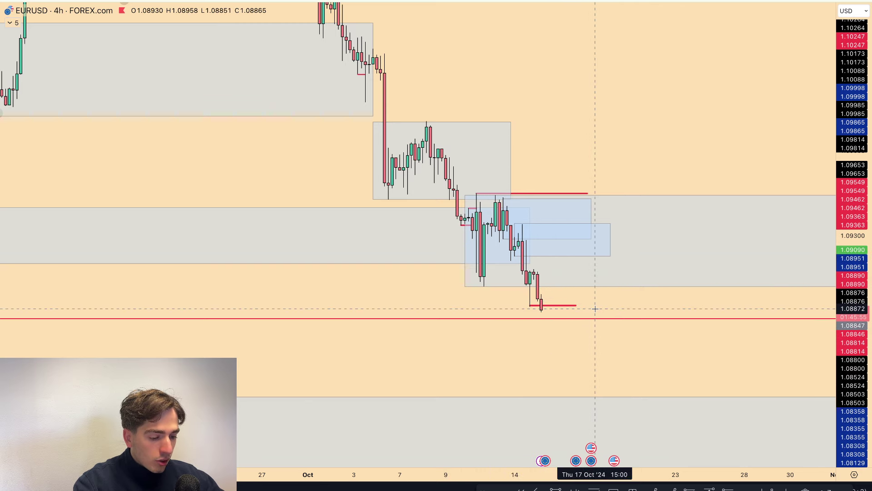
left_click_drag(542, 194, 599, 270)
left_click(633, 138)
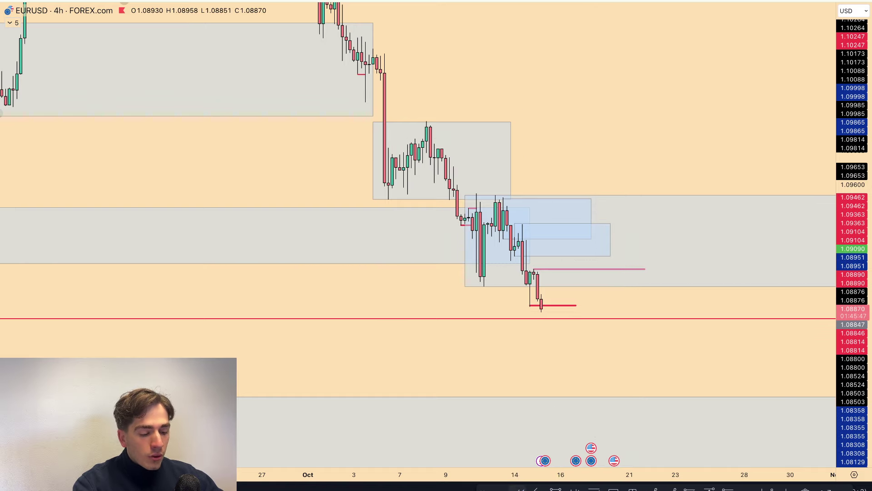
Sketch a price path from the latest low up through the blue supply zones and delete it.
left_click(535, 305)
mouse_move(549, 313)
left_mouse_down()
mouse_move(566, 249)
mouse_move(583, 278)
mouse_move(588, 234)
mouse_move(608, 251)
mouse_move(632, 160)
left_mouse_up()
key("Delete")
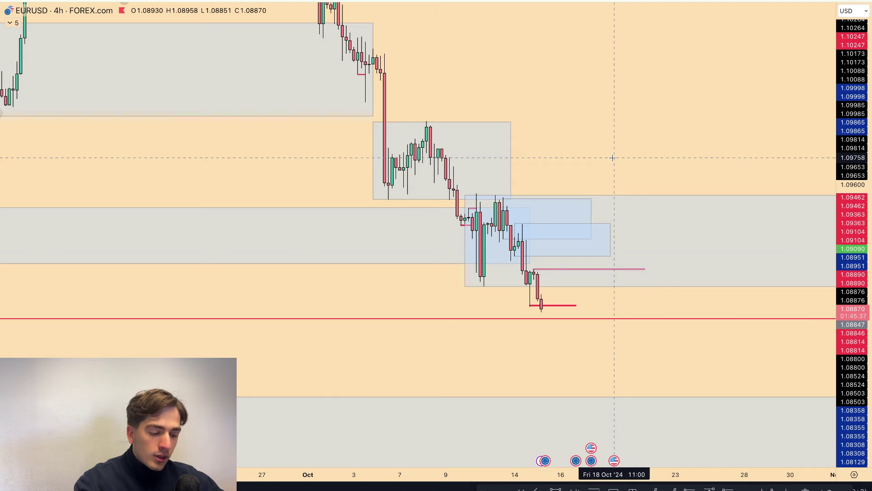
Check the long red line against the August swing low and switch the chart to the DXY symbol.
scroll(612, 157, "down", 5)
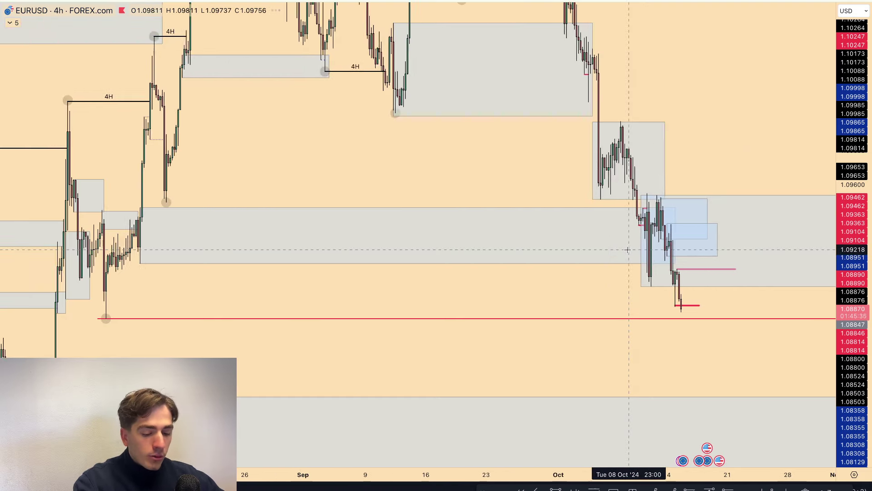
left_click(109, 320)
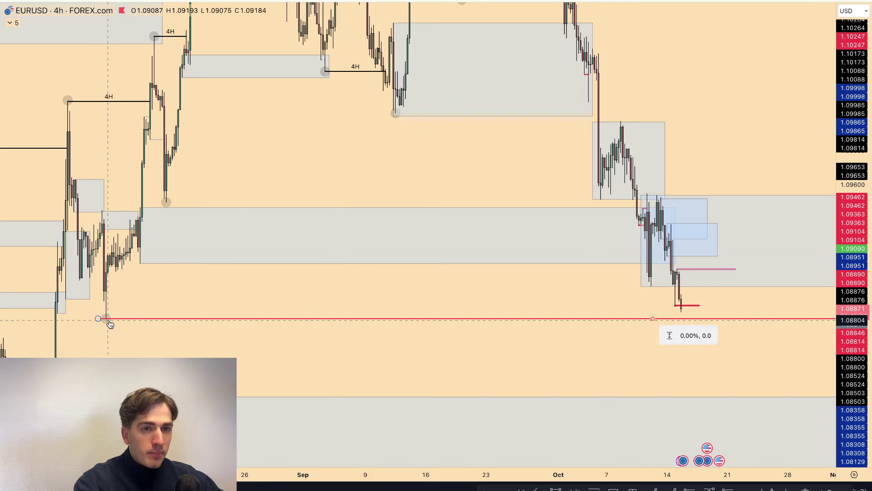
scroll(551, 360, "up", 2)
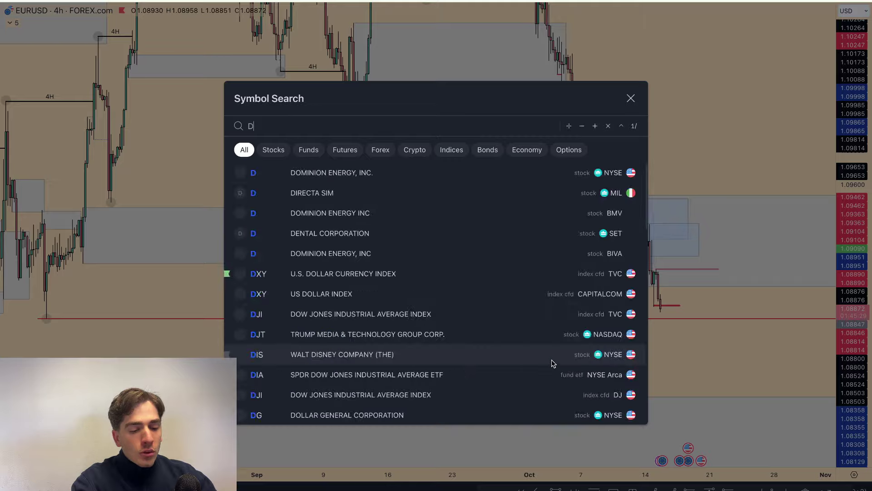
type("DXY")
key("Return")
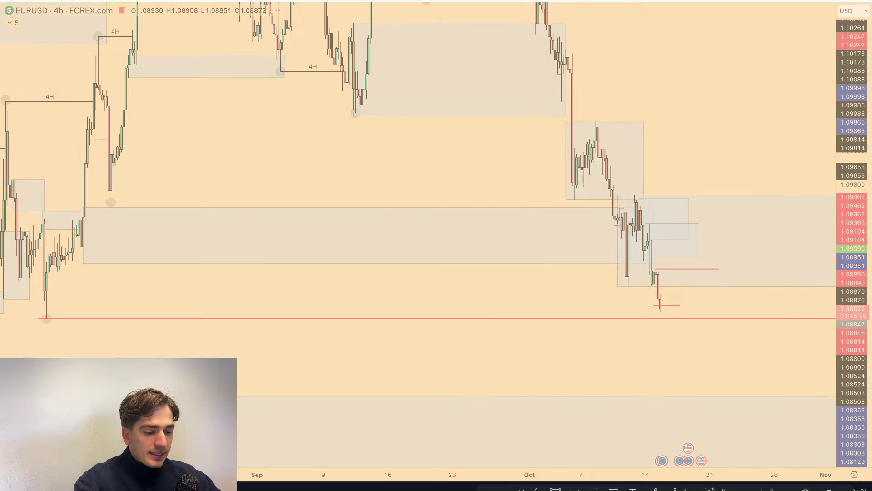
scroll(618, 256, "up", 2)
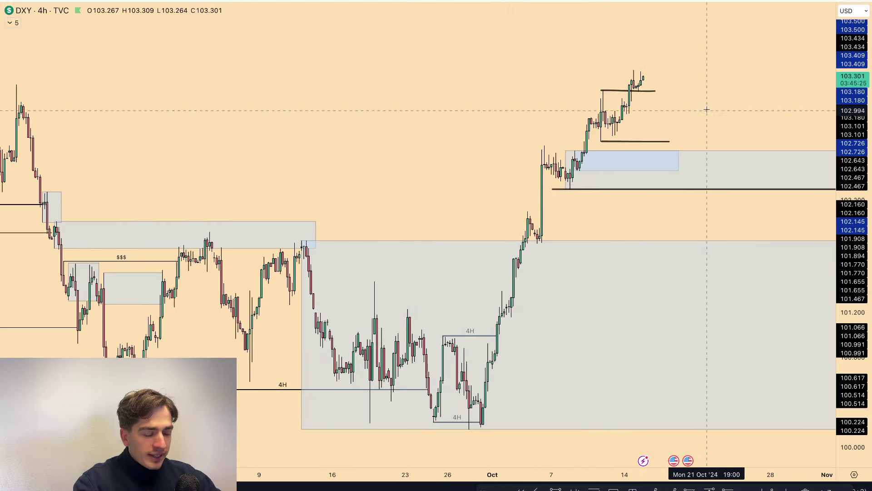
Move the upper short black structure line to the latest swing low near 102.96 and the lower one to the high near 103.36.
left_click_drag(705, 109, 584, 191)
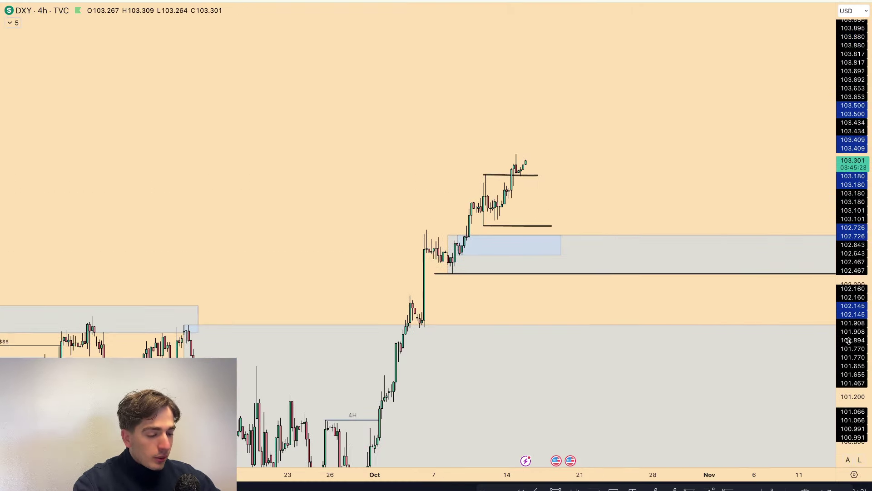
left_click_drag(853, 349, 853, 244)
left_click_drag(657, 175, 635, 234)
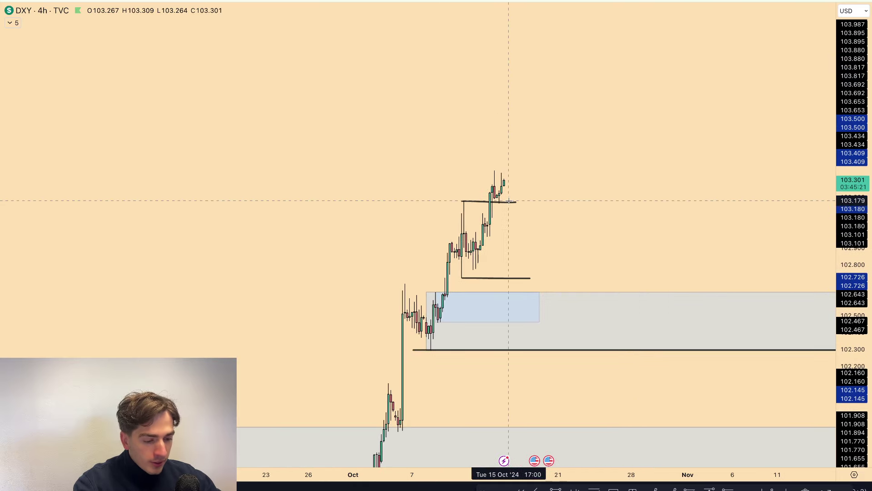
left_click_drag(509, 206, 533, 242)
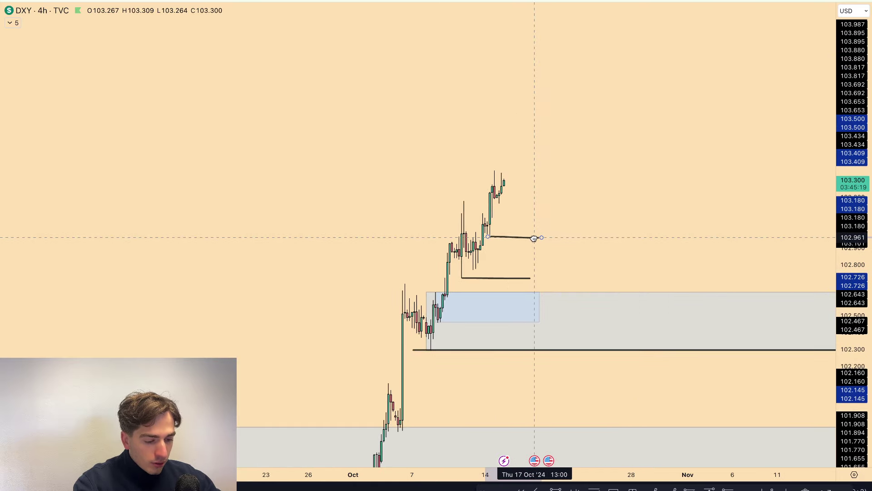
left_click_drag(506, 278, 532, 171)
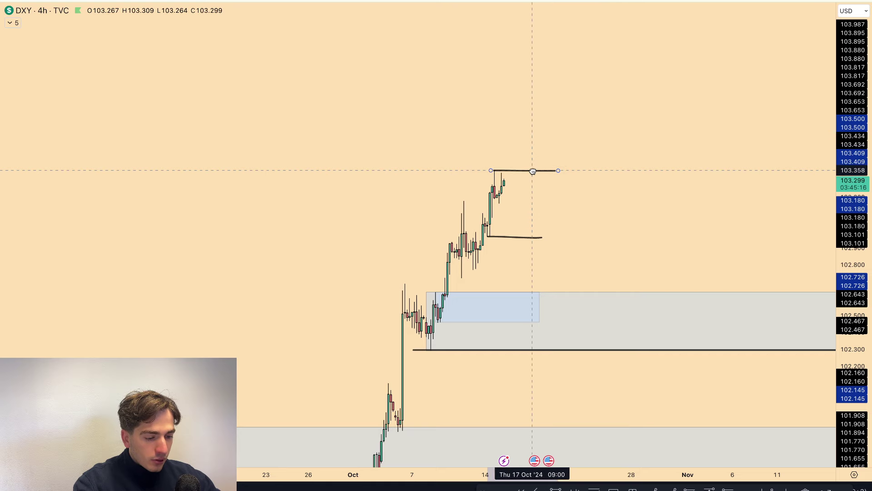
left_click(558, 128)
scroll(558, 128, "up", 3)
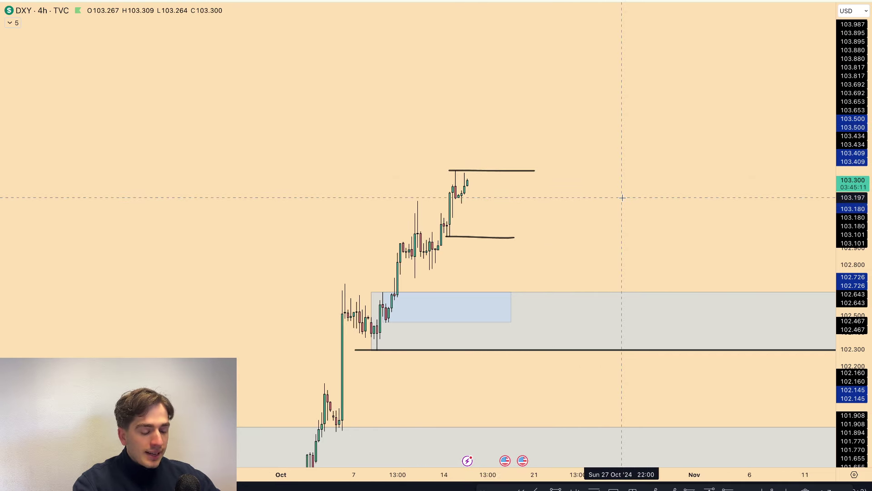
Switch the DXY chart to the 1D interval, compress its price scale and inspect the $$$ liquidity line above price.
type("1d")
key("Return")
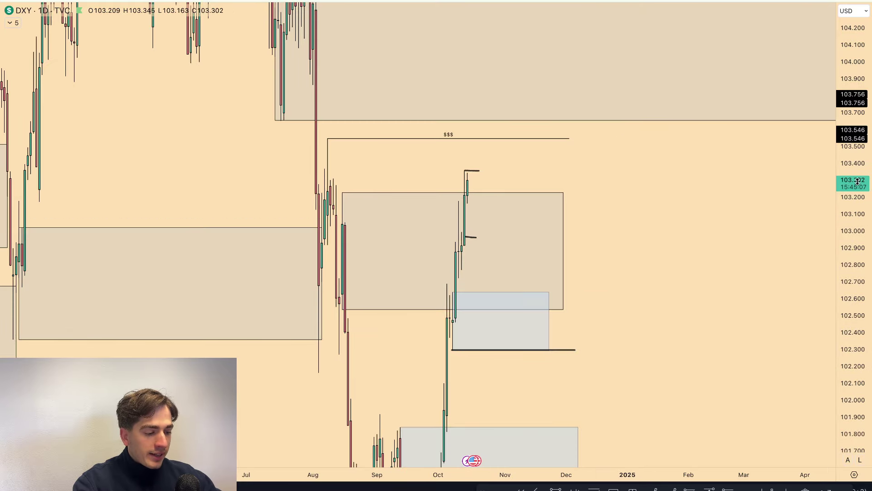
left_click_drag(858, 182, 855, 370)
scroll(559, 245, "up", 2)
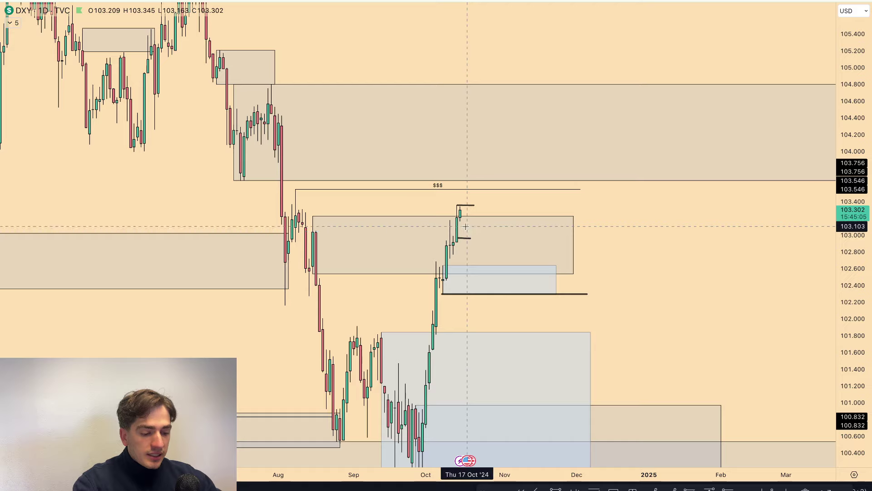
scroll(466, 226, "up", 2)
left_click(306, 193)
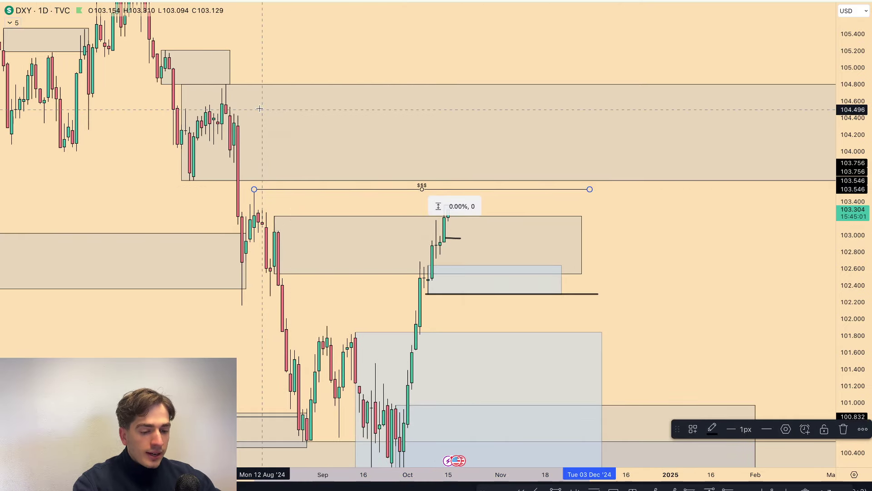
left_click(176, 182)
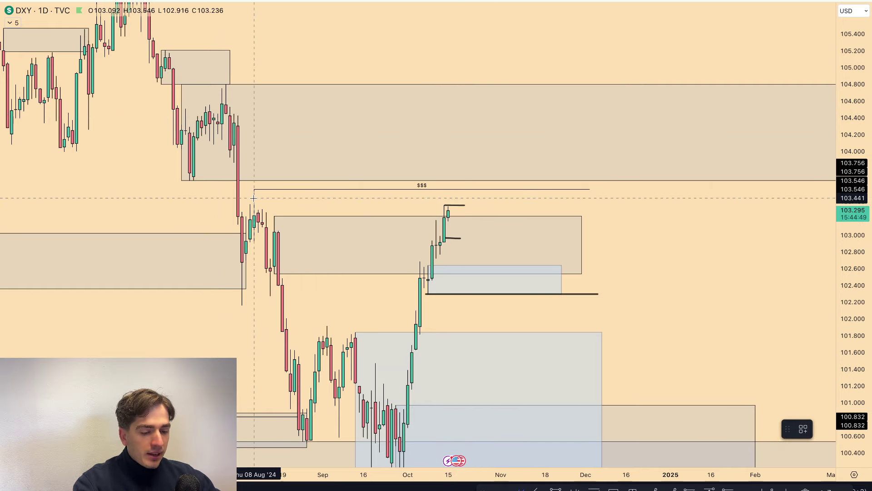
Sketch brush strokes at the August high below the $$$ line and a price path from the latest candle, and undo both.
mouse_move(254, 195)
left_mouse_down()
mouse_move(297, 205)
mouse_move(254, 218)
left_mouse_up()
key("ctrl+z")
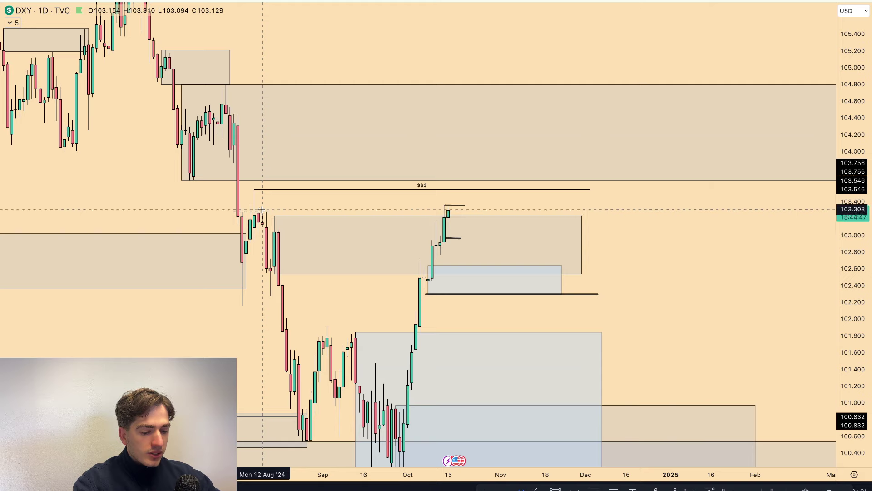
mouse_move(457, 210)
left_mouse_down()
mouse_move(458, 200)
mouse_move(525, 288)
left_mouse_up()
key("ctrl+z")
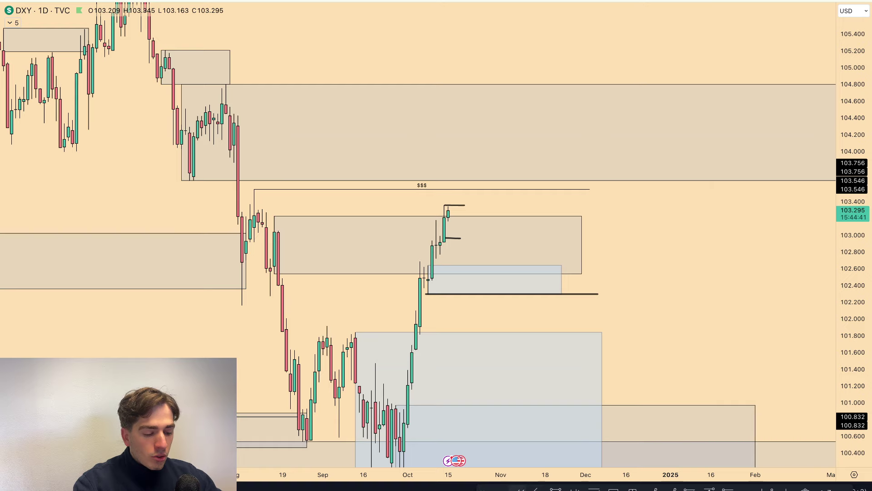
Draw a horizontal brush line at about 102.77 from the October swing low out to mid-December, with a short mark at the broken high.
left_click_drag(439, 254, 615, 255)
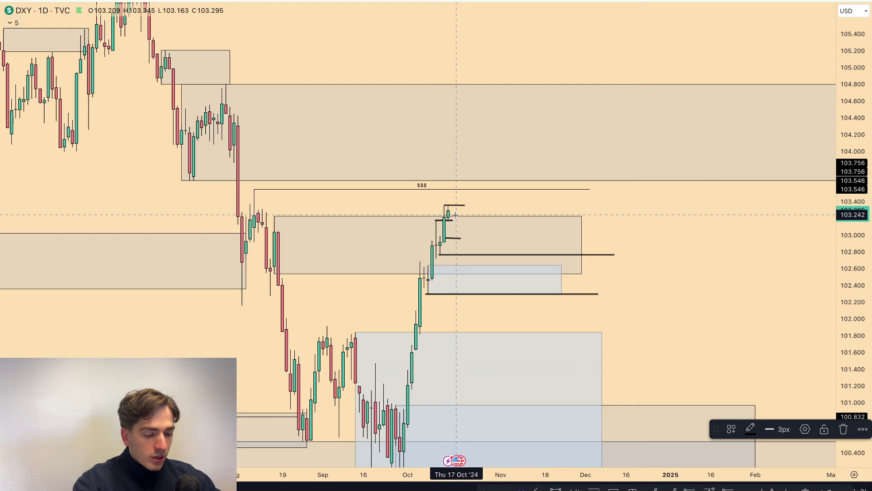
Sketch a price path from the latest candle up to about 105.25, and undo it with the 102.77 line and short mark.
mouse_move(456, 215)
left_mouse_down()
mouse_move(471, 253)
mouse_move(484, 258)
mouse_move(494, 246)
mouse_move(545, 314)
mouse_move(559, 284)
mouse_move(609, 316)
mouse_move(662, 253)
mouse_move(694, 46)
left_mouse_up()
key("ctrl+z")
key("ctrl+z")
key("ctrl+z")
scroll(695, 46, "down", 3)
left_click(695, 46)
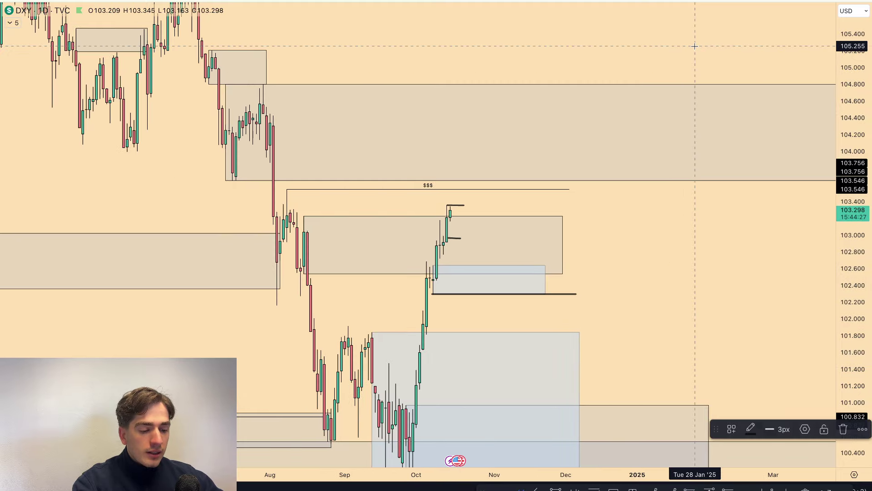
scroll(699, 45, "down", 3)
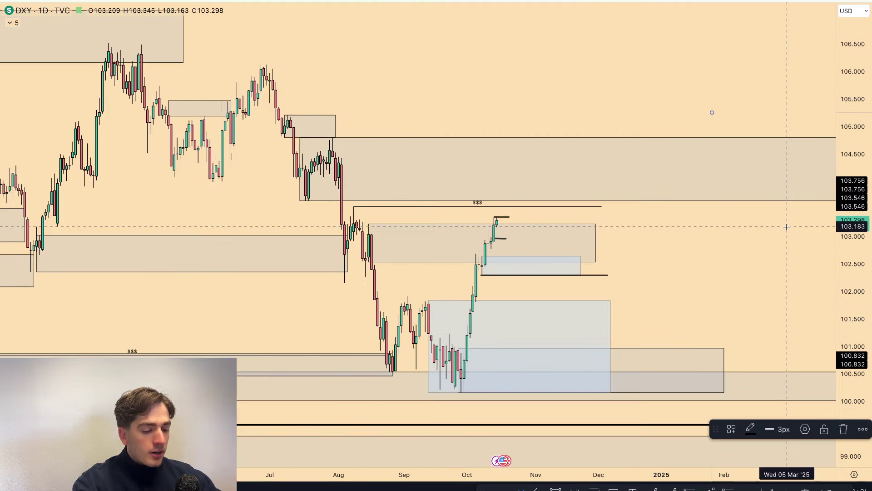
Search for AUDUSD and load the FOREX.com chart at the 1D interval.
type("1D")
key("Return")
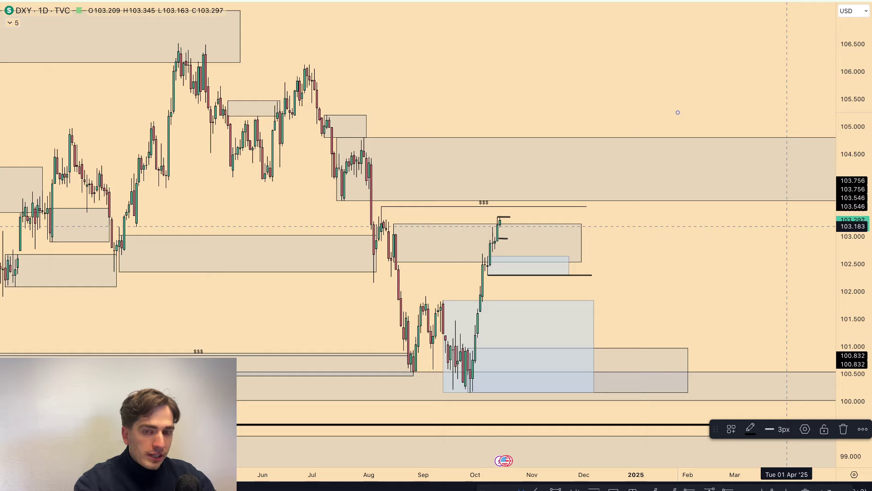
type("AUDUSD")
key("Down")
key("Down")
key("Down")
key("Down")
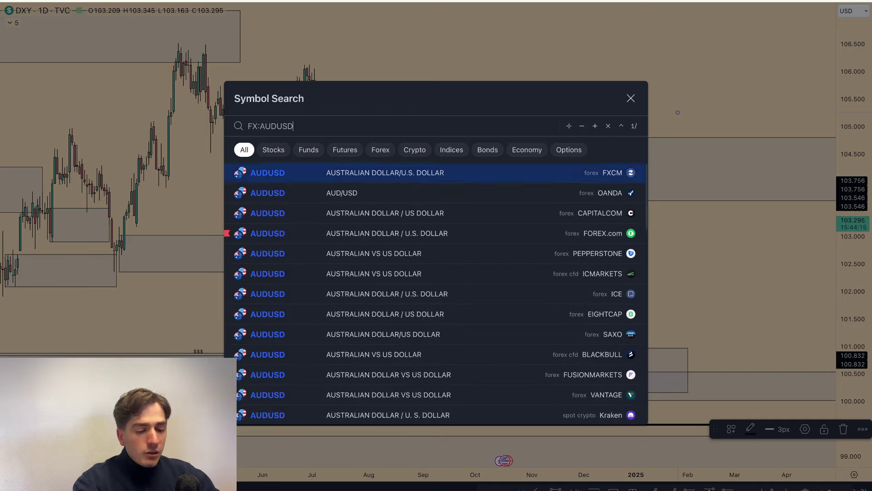
key("Escape")
key("Down")
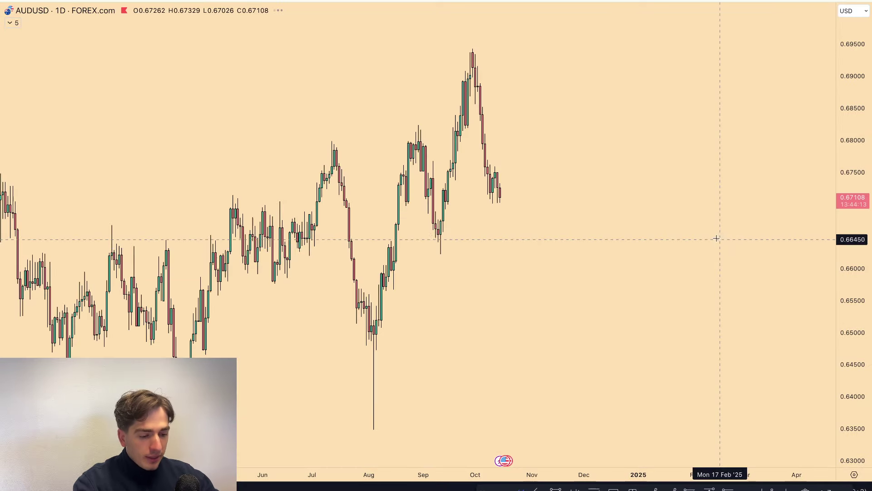
Switch the AUDUSD chart to the 4h interval and stretch its scales around the October range.
scroll(568, 207, "up", 3)
type("4h")
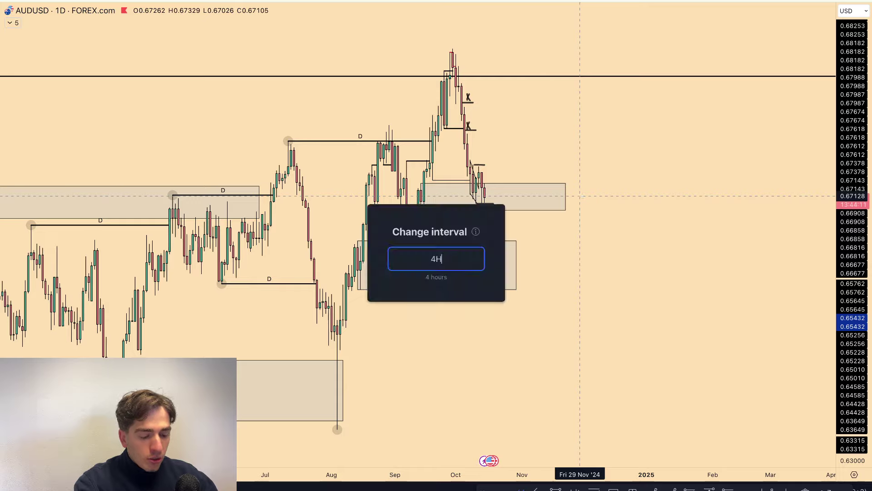
key("Return")
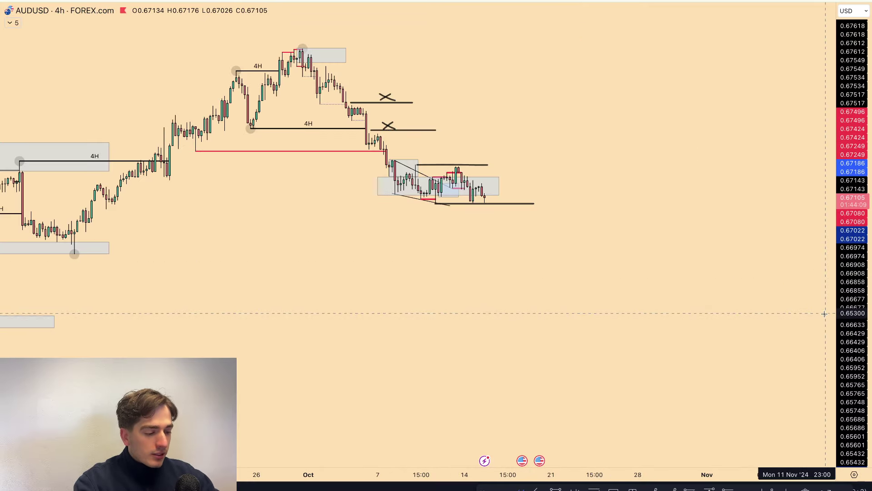
scroll(757, 301, "up", 4)
scroll(757, 301, "up", 3)
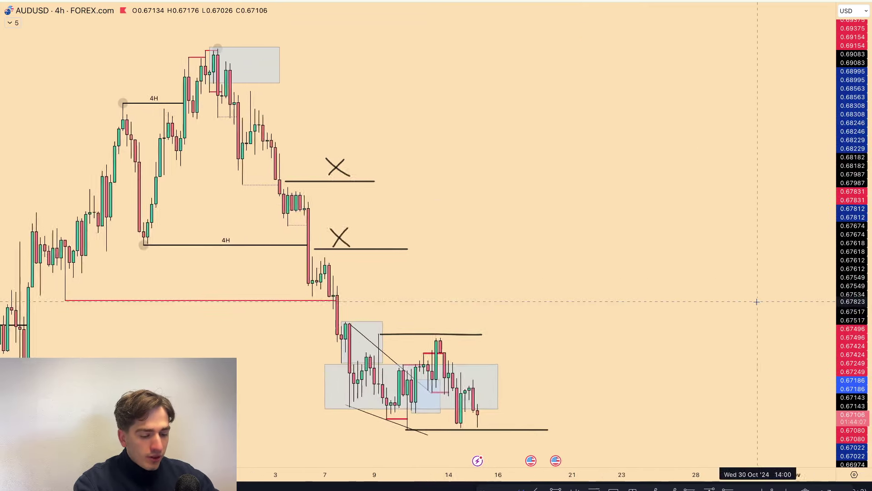
left_click_drag(688, 336, 701, 209)
key("Delete")
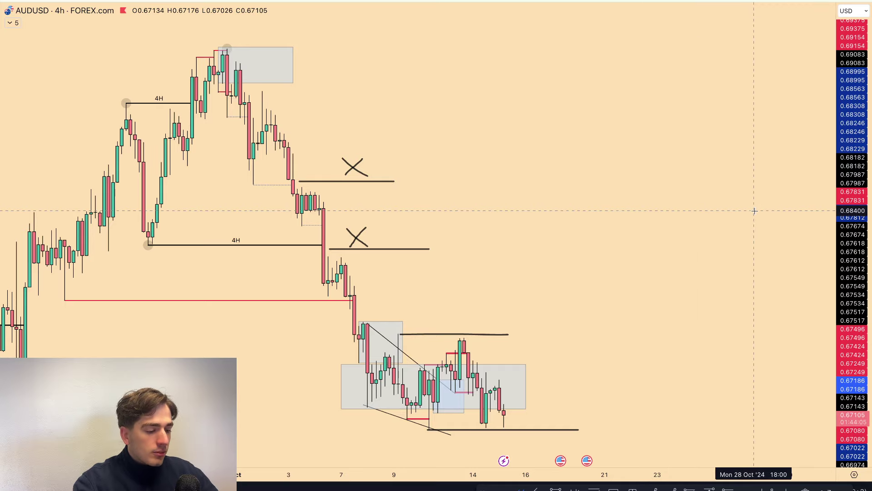
left_click_drag(692, 174, 701, 129)
left_click_drag(846, 157, 846, 180)
left_click_drag(777, 216, 803, 95)
left_click_drag(848, 331, 846, 205)
scroll(545, 292, "up", 2)
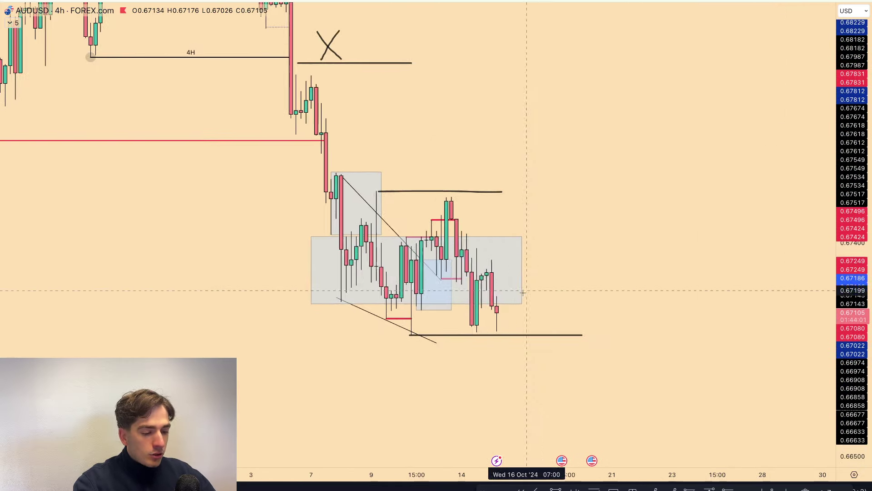
Brush a short mark at the broken low near 0.6722 and draw a rectangle zone from there to about 0.6745, extending to 22 October.
left_click(519, 489)
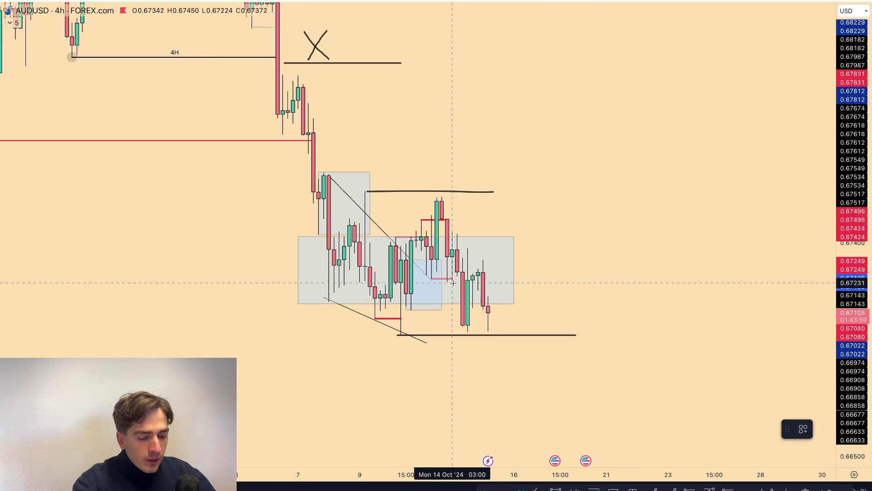
left_click_drag(449, 285, 463, 284)
key("ctrl+z")
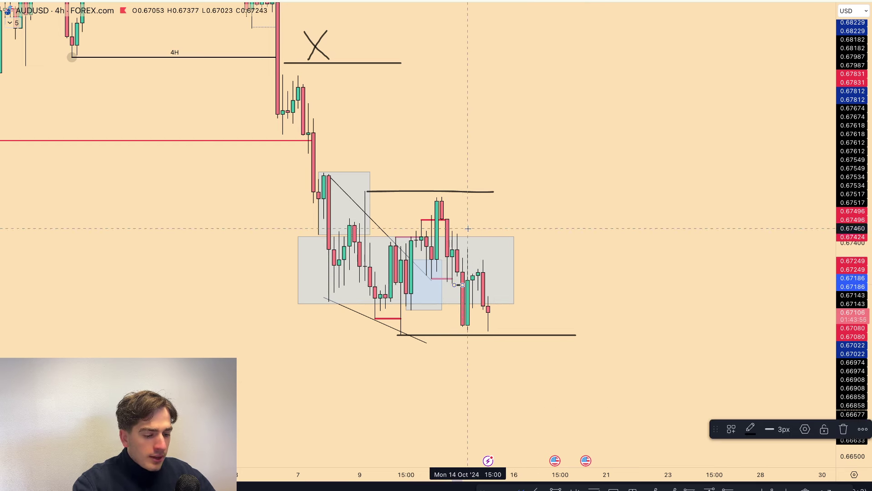
left_click(555, 489)
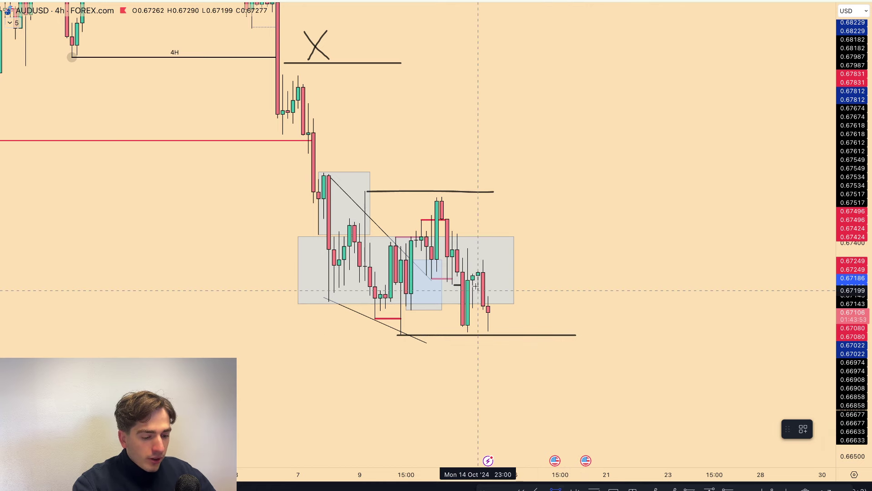
left_click_drag(452, 285, 642, 231)
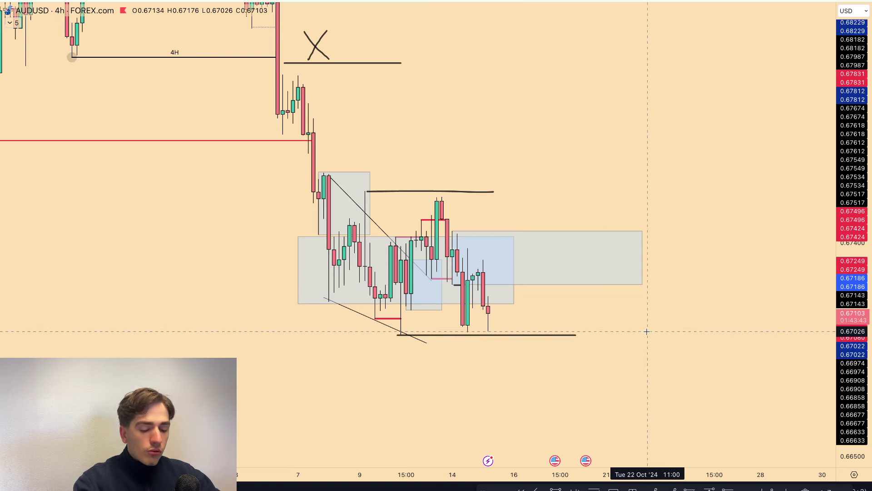
Inspect the new AUDUSD zone and the black line at the range low on the 1h interval, and return to 4h.
type("1h")
key("Return")
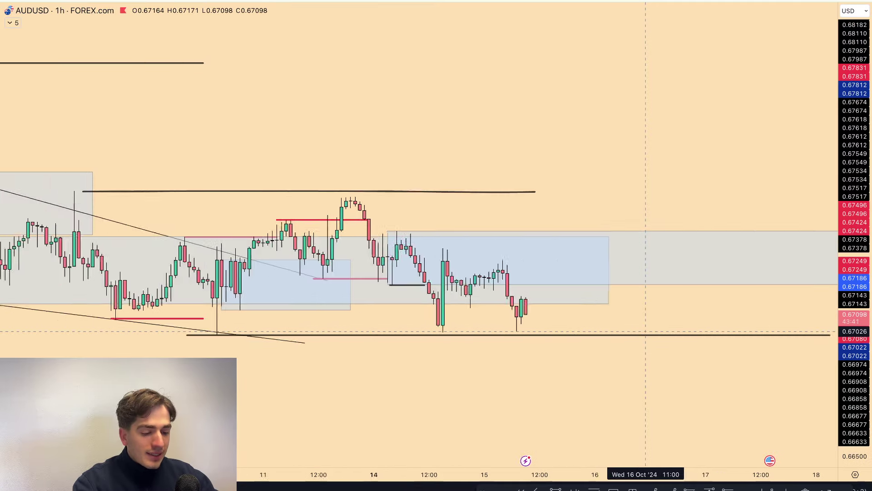
scroll(646, 331, "down", 4)
left_click_drag(702, 335, 648, 319)
key("ctrl+z")
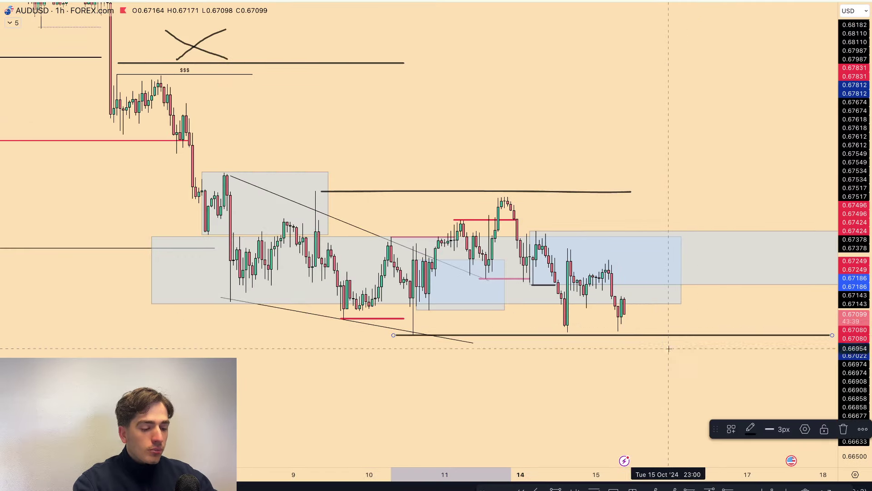
left_click_drag(668, 348, 568, 330)
type("4h")
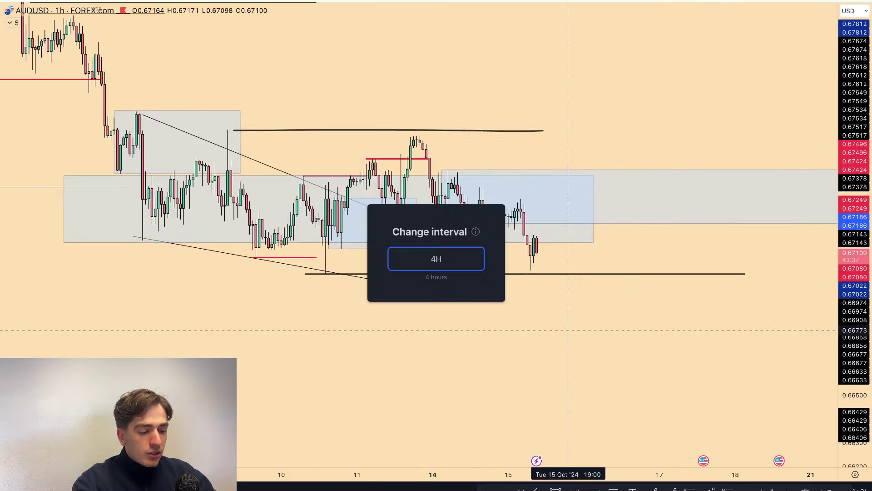
key("Return")
scroll(568, 331, "up", 3)
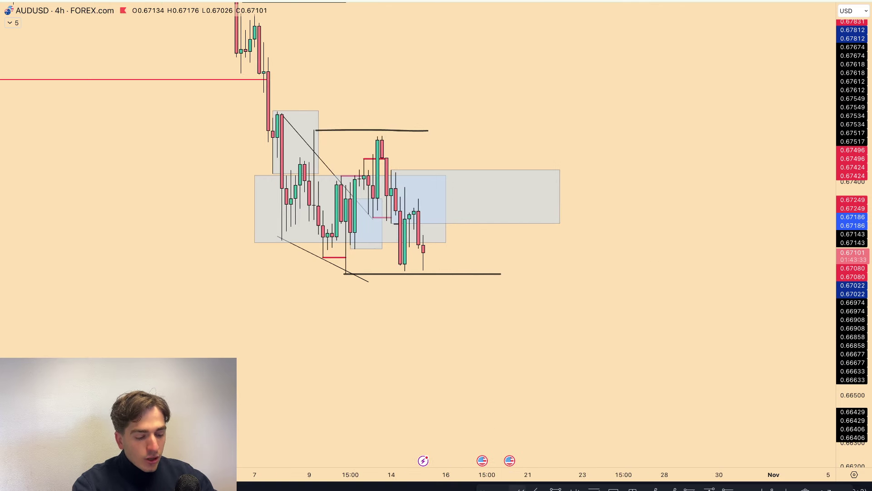
Draw a horizontal brush line at about 0.6744 in the zone, sketch a rising price path through it, and delete the path.
left_click(403, 173)
left_click(513, 172)
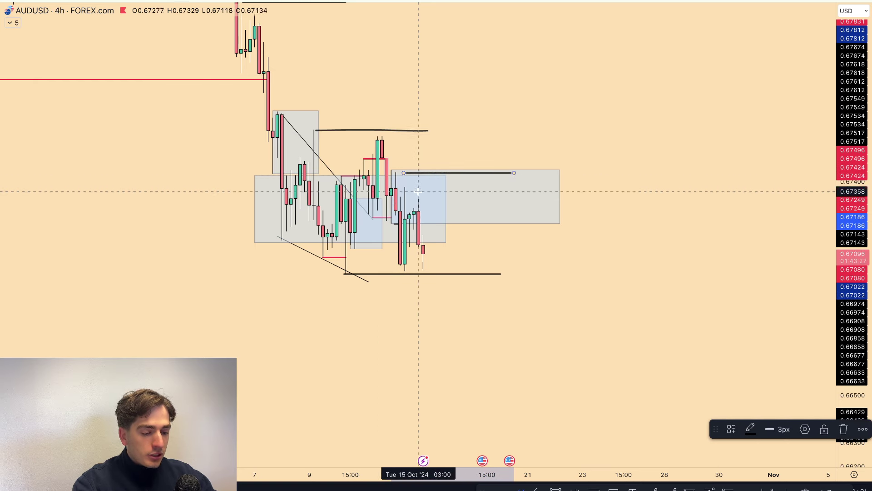
mouse_move(427, 259)
left_mouse_down()
mouse_move(438, 177)
mouse_move(479, 197)
mouse_move(505, 52)
left_mouse_up()
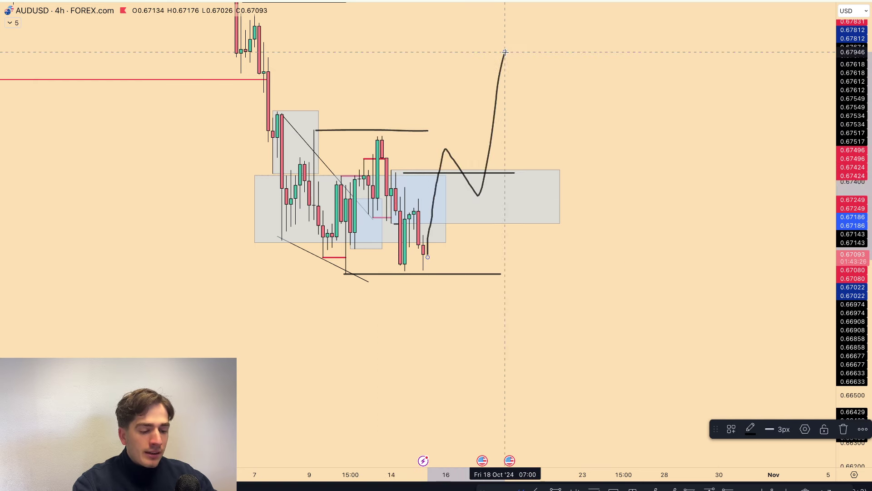
key("Delete")
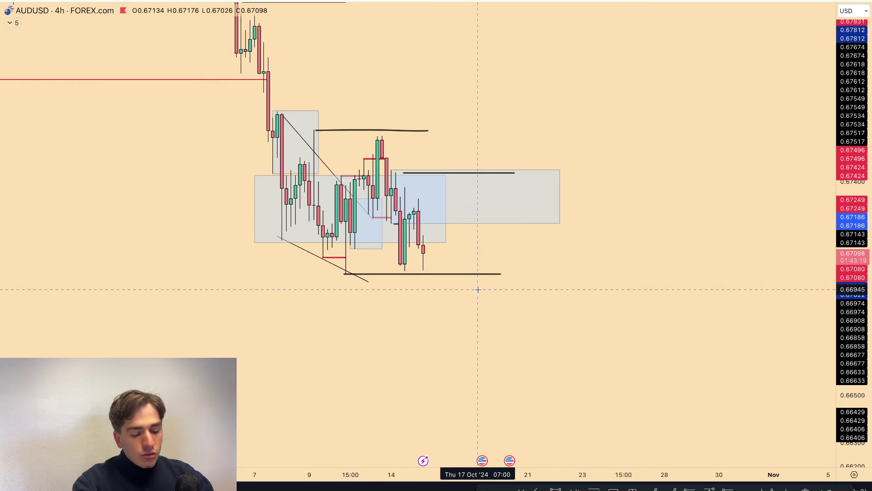
Load the FOREX.com GBPUSD chart at 4h and stretch its price scale around the latest candles.
type("GBPUSD")
key("Down")
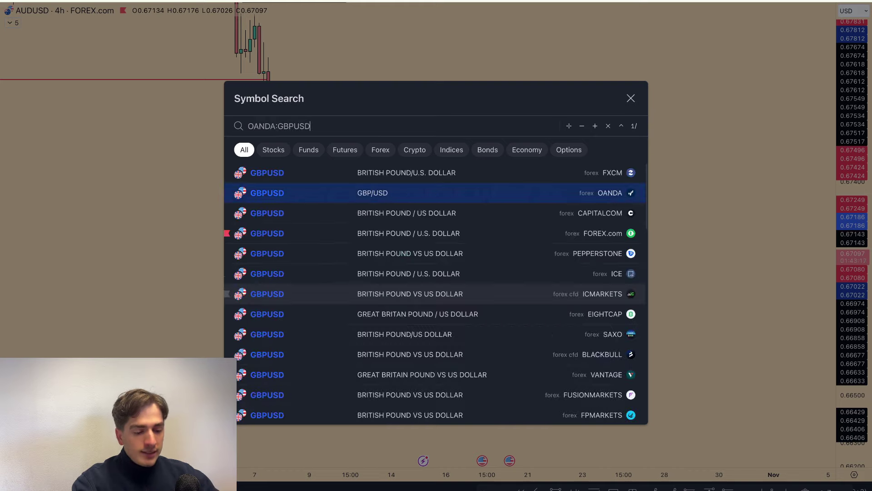
key("Return")
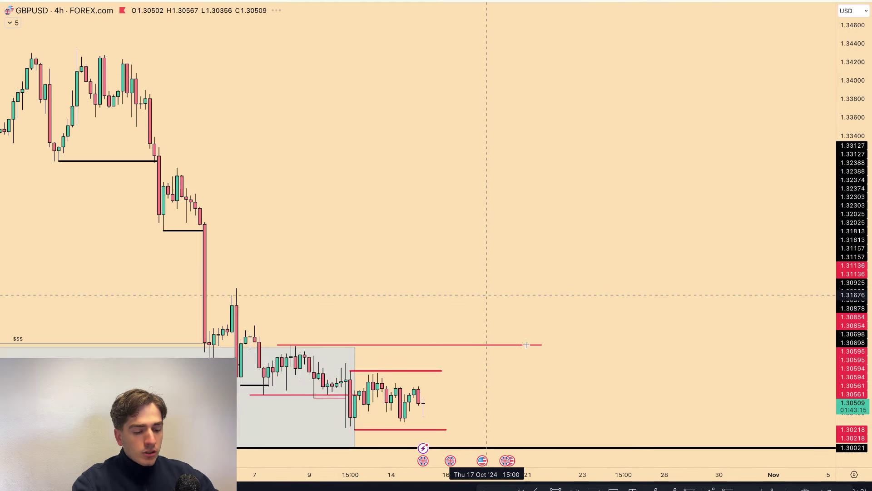
left_click_drag(546, 380, 584, 202)
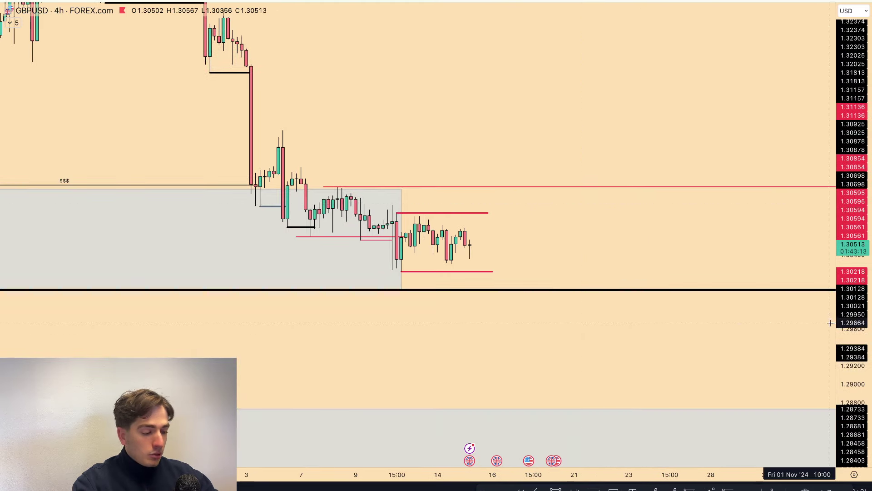
left_click_drag(851, 255, 851, 278)
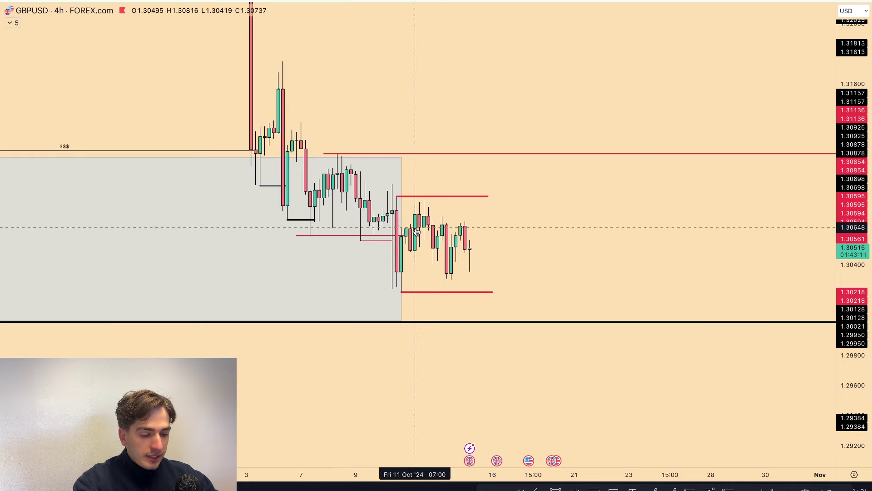
Check the two short red range lines, sketch a brush loop around the candles between them, and delete the loop.
left_click(397, 196)
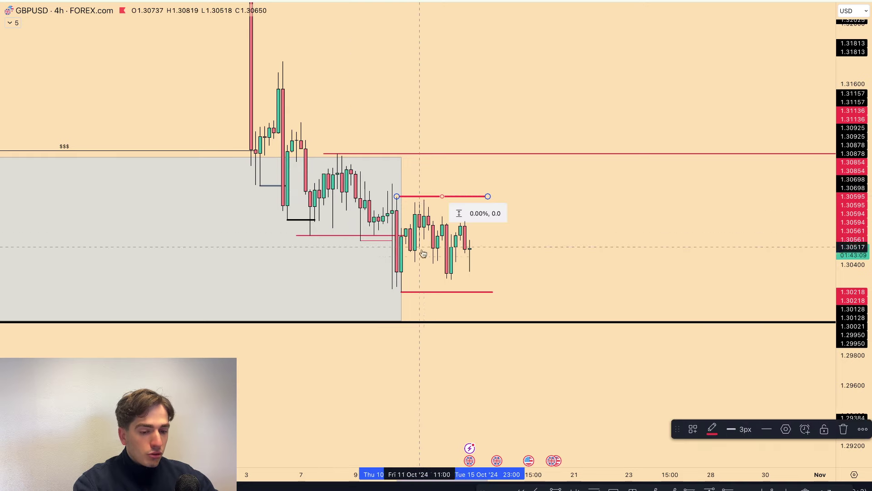
left_click(431, 292, "ctrl")
left_click(544, 251)
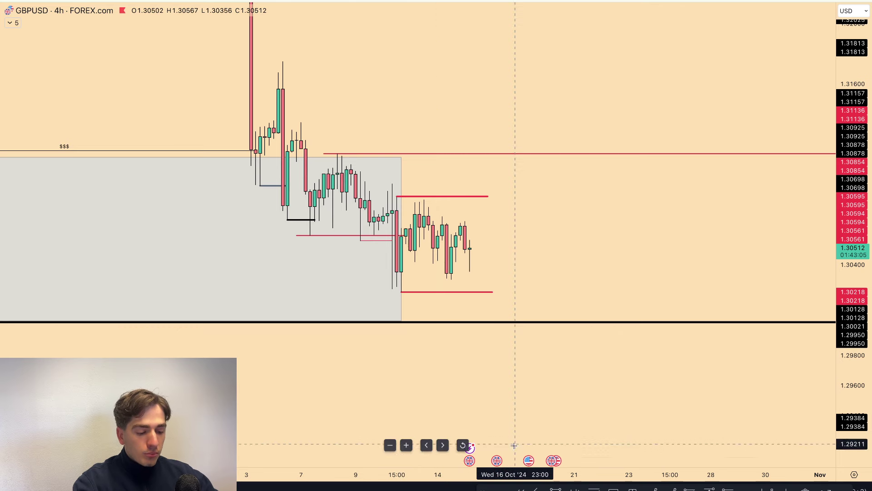
left_click(518, 489)
mouse_move(408, 205)
left_mouse_down()
mouse_move(477, 206)
mouse_move(443, 272)
mouse_move(401, 262)
left_mouse_up()
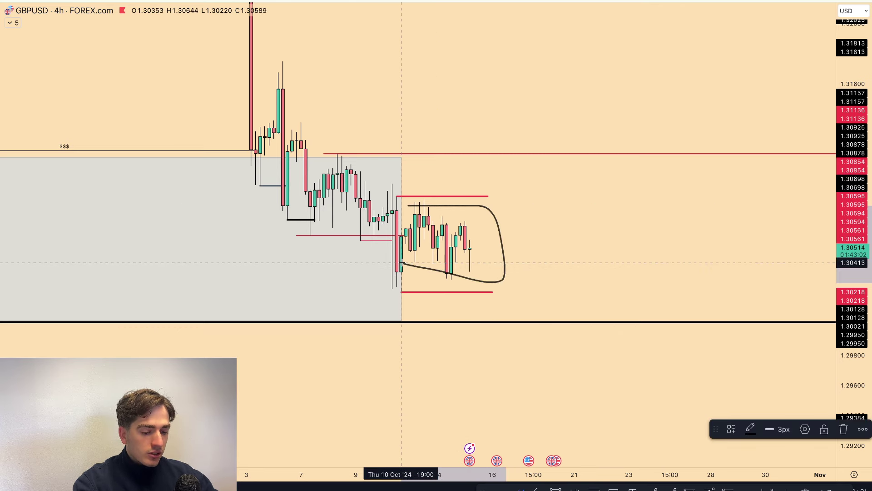
key("Delete")
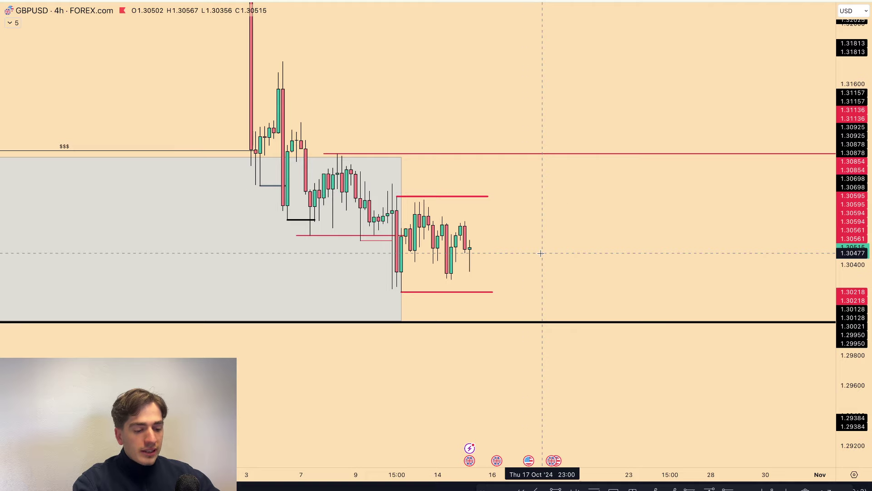
Switch GBPUSD to the 1D interval and examine the red line along the upper edge of the daily zone.
type("1d")
key("Return")
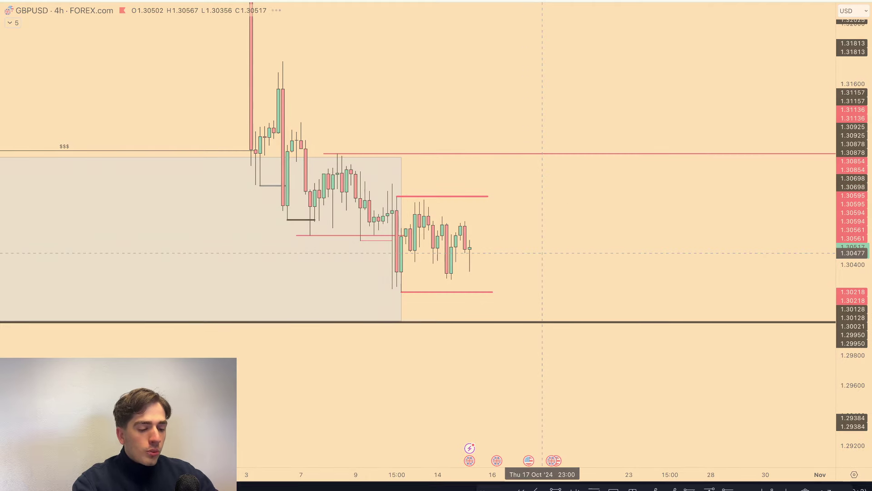
left_click_drag(839, 133, 816, 322)
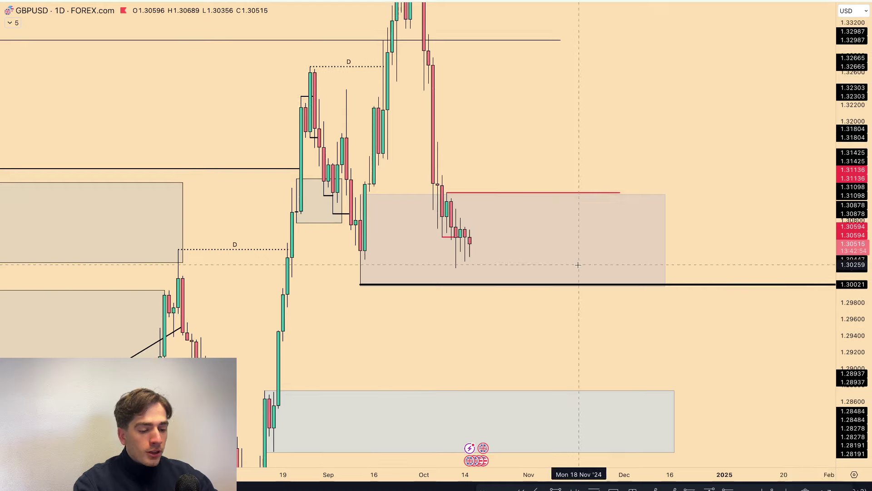
left_click(485, 193)
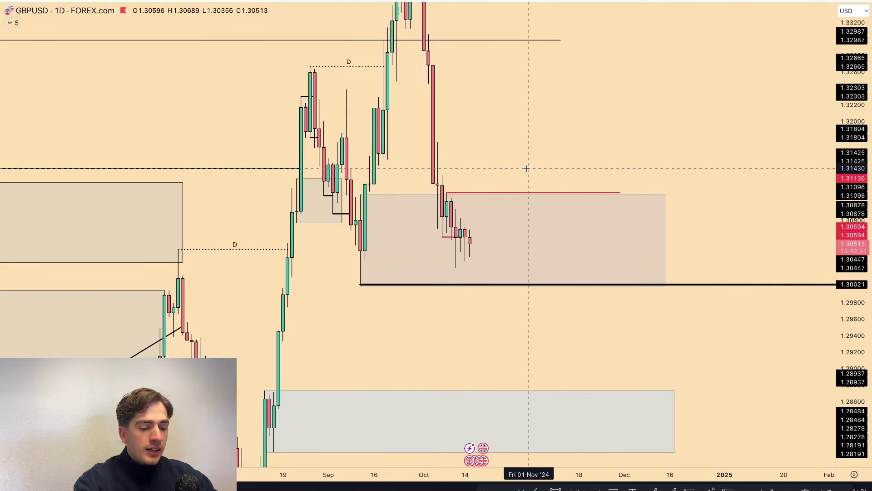
left_click_drag(518, 177, 492, 206)
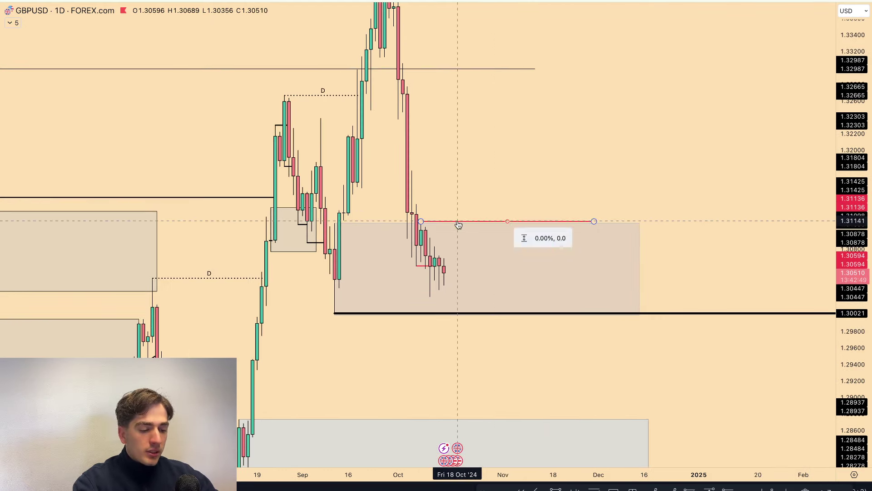
left_click(487, 222)
Return GBPUSD to the 4h interval and stretch the price scale around the range between the short red lines.
type("4h")
key("Return")
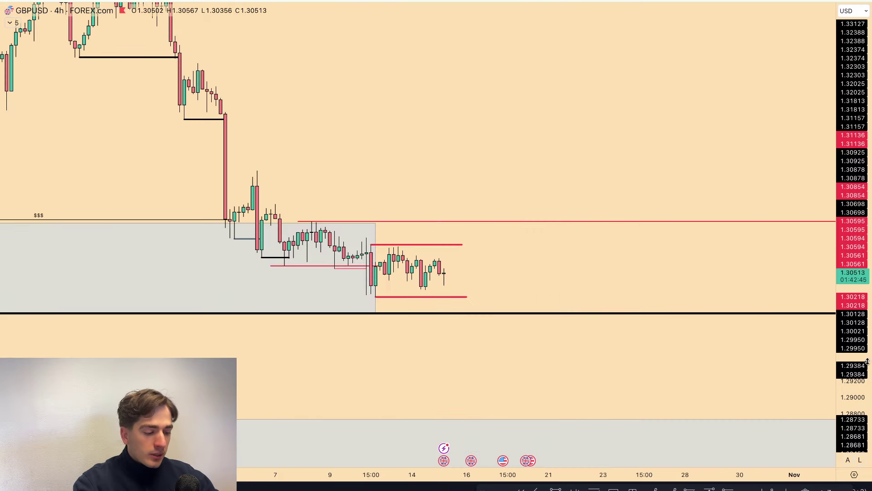
left_click_drag(855, 377, 854, 203)
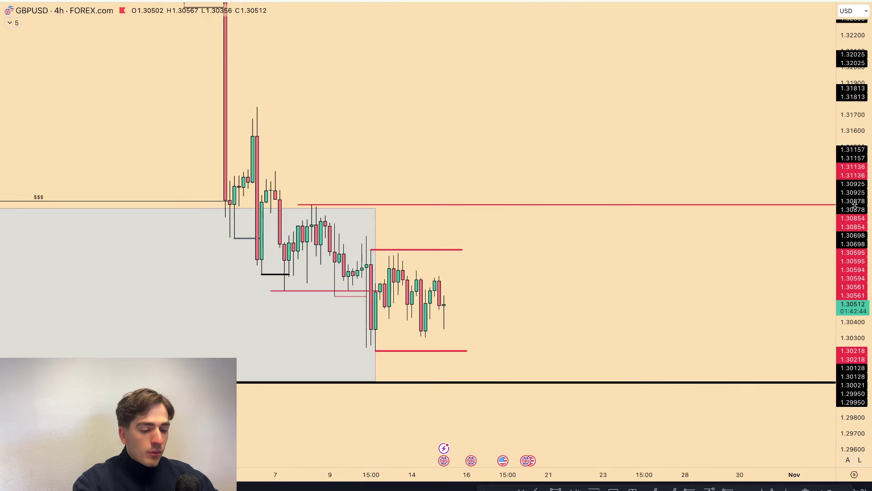
Load the FOREX.com NZDUSD chart at the 4h interval.
left_click(407, 250)
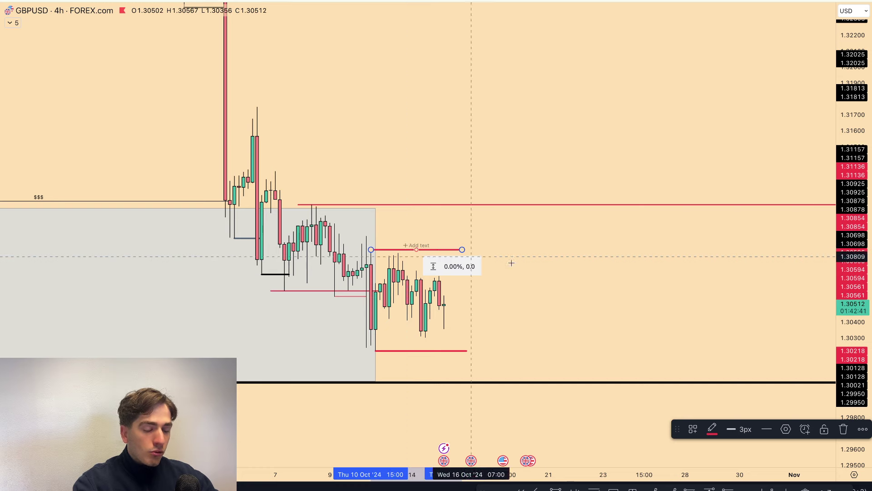
left_click(613, 265)
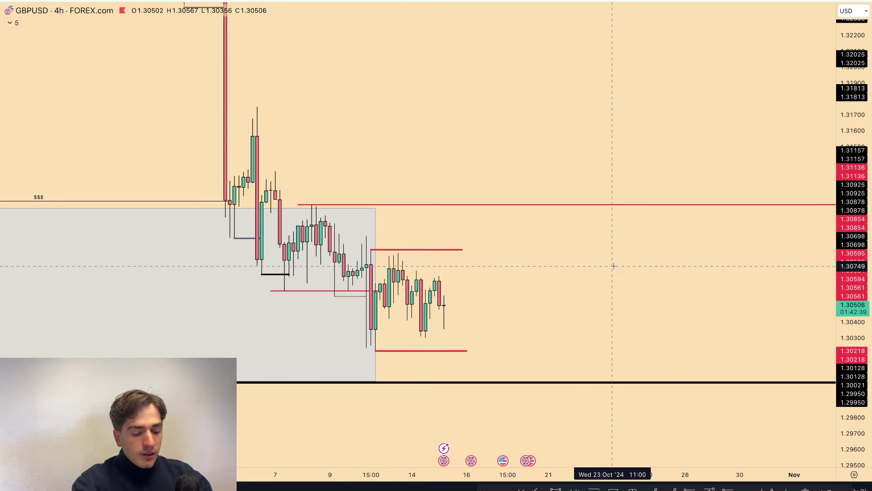
type("NZDUSD")
key("Down")
key("Down")
key("Down")
key("Down")
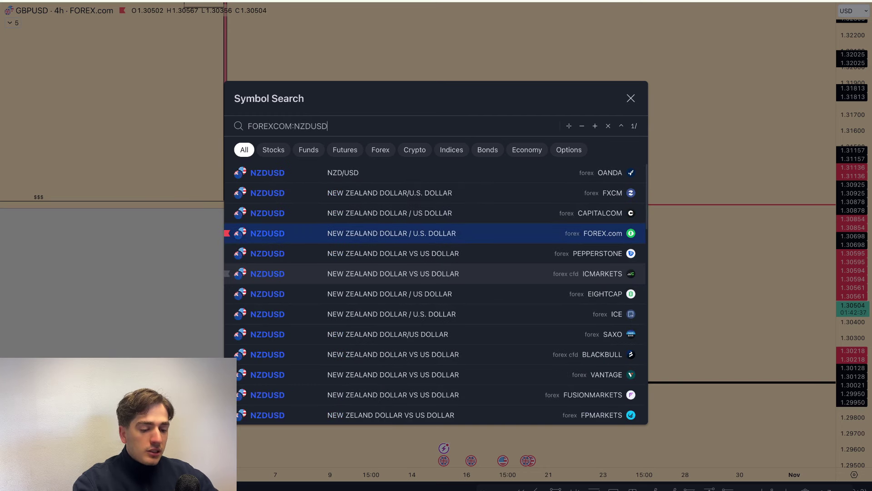
key("Return")
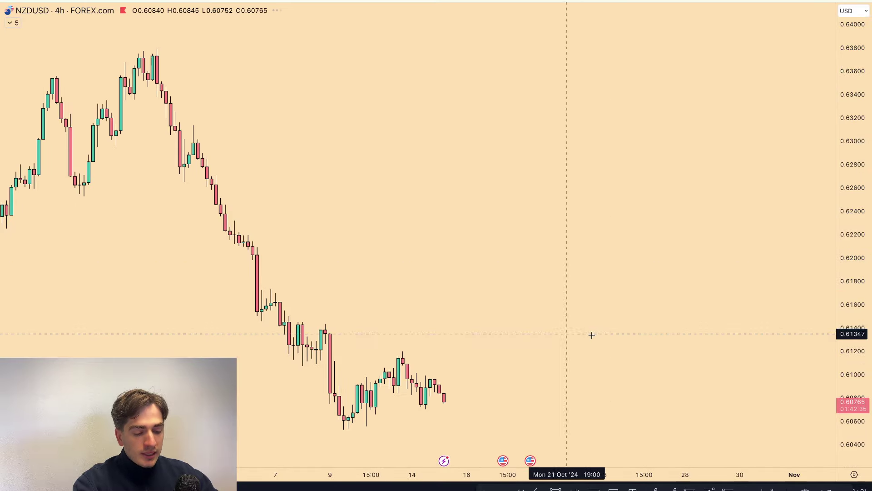
Delete the three overlapping smaller zone rectangles around the latest NZDUSD candles.
left_click_drag(598, 334, 609, 179)
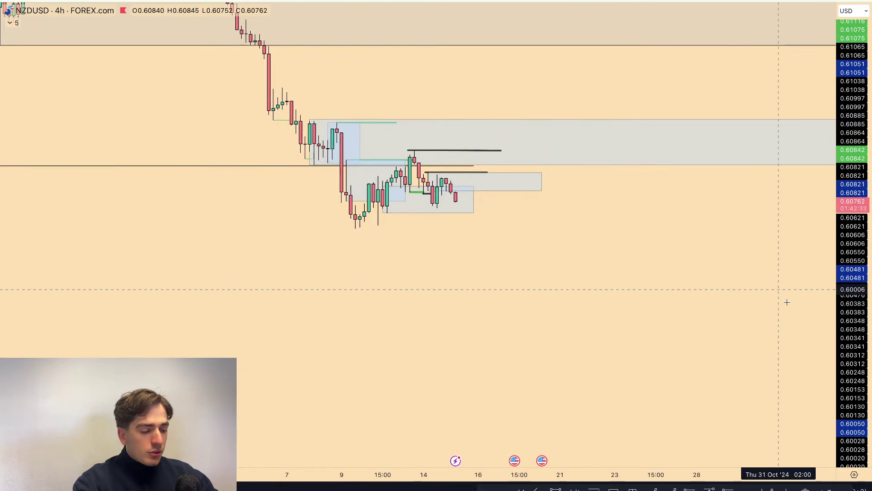
left_click_drag(839, 302, 843, 187)
left_click_drag(697, 213, 696, 306)
scroll(697, 306, "up", 3)
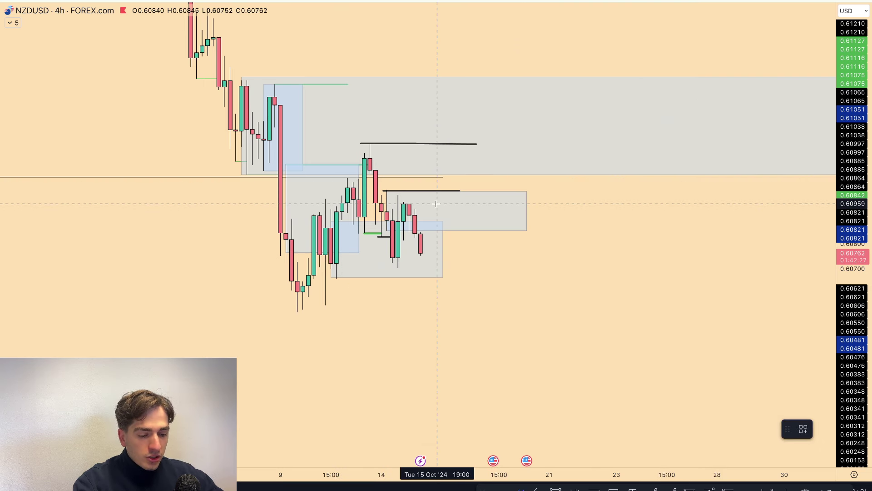
left_click(442, 227)
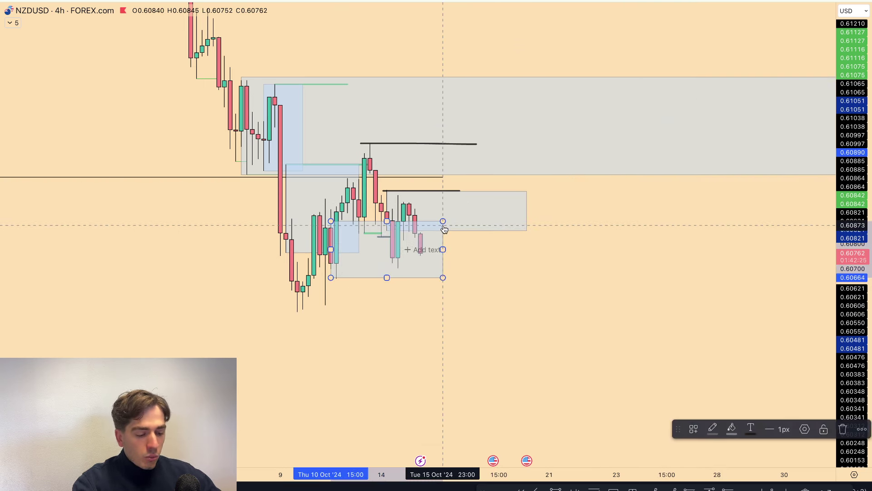
key("Delete")
left_click(452, 229)
key("Delete")
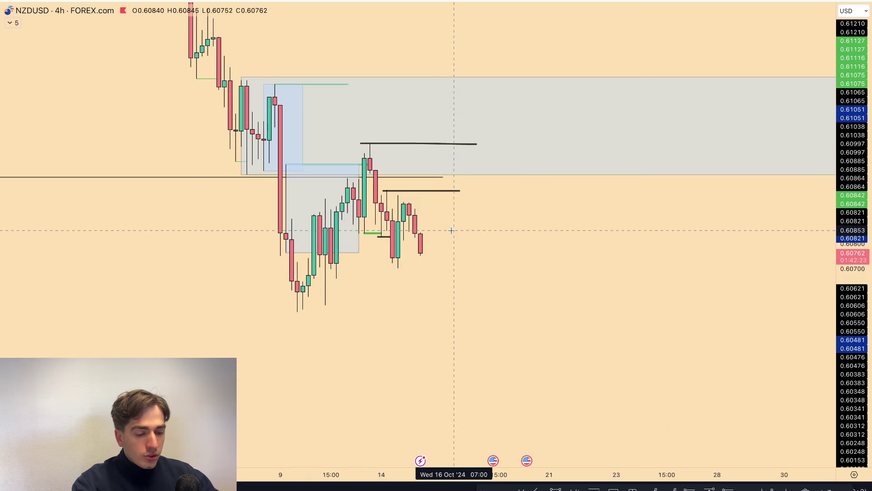
left_click(356, 249)
key("Delete")
Delete the group of black and green level lines around the latest candles and the large zone rectangle above them.
left_click_drag(473, 269, 335, 136)
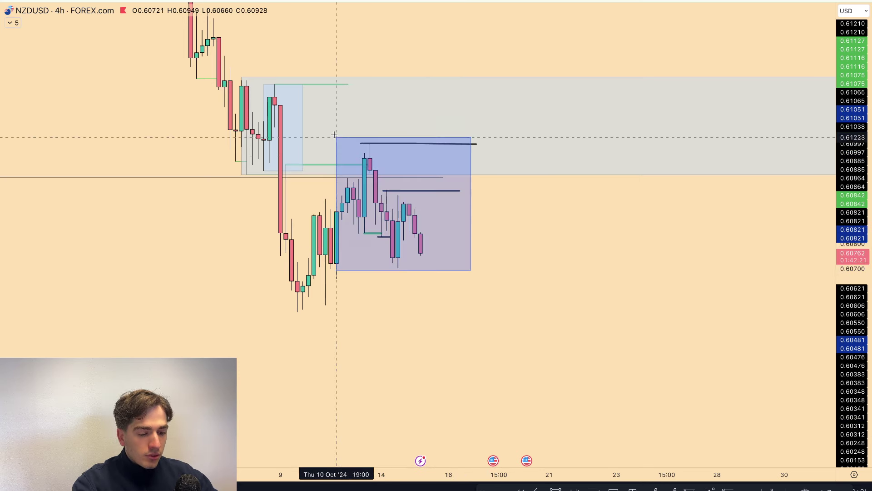
key("Delete")
left_click(339, 175)
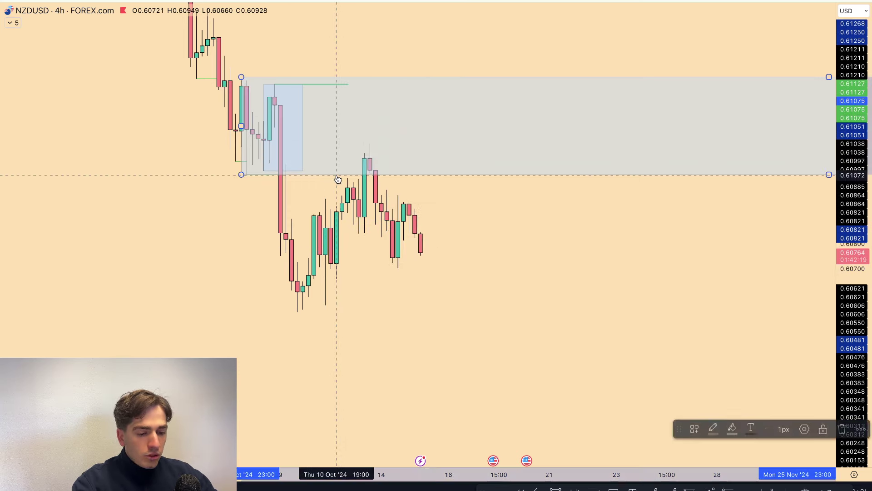
key("Delete")
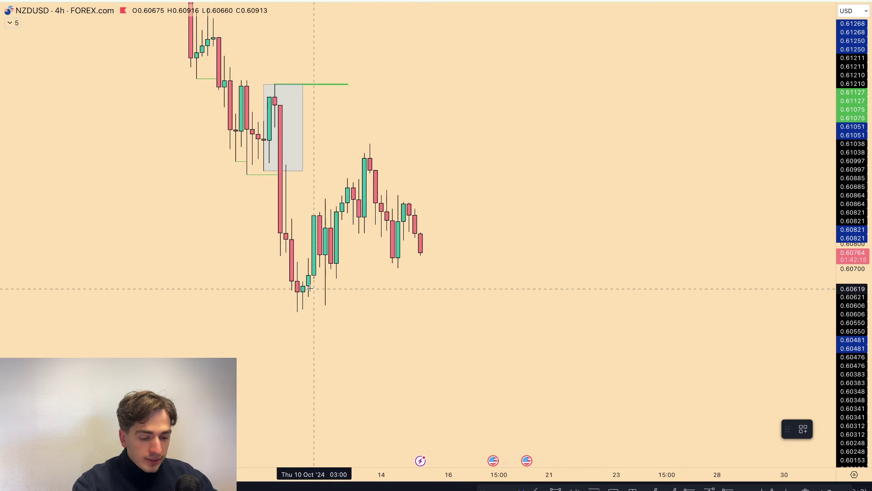
Brush a short line under the first low of the 9 October drop and a longer one from its wick high to the breaking candle.
left_click_drag(275, 255, 285, 256)
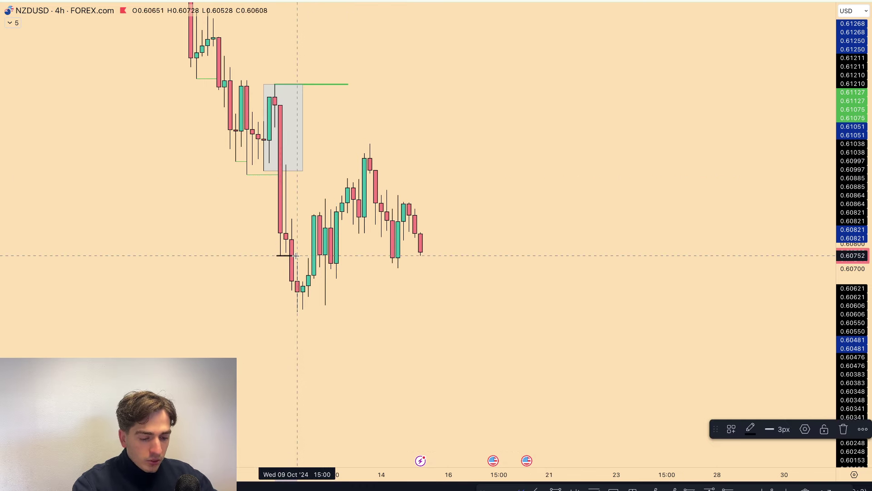
left_click_drag(283, 165, 364, 164)
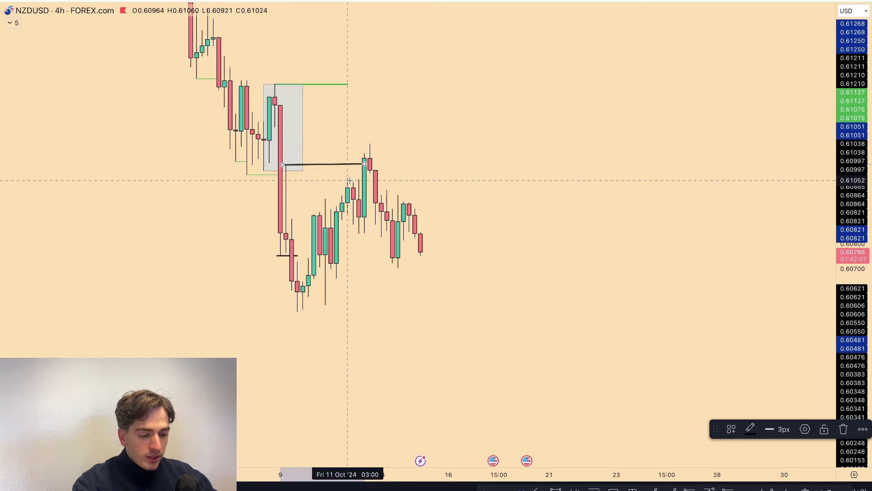
Sketch trial brush lines above and below the 11–14 October candles, then delete them.
left_click_drag(353, 180, 392, 180)
left_click_drag(350, 236, 405, 236)
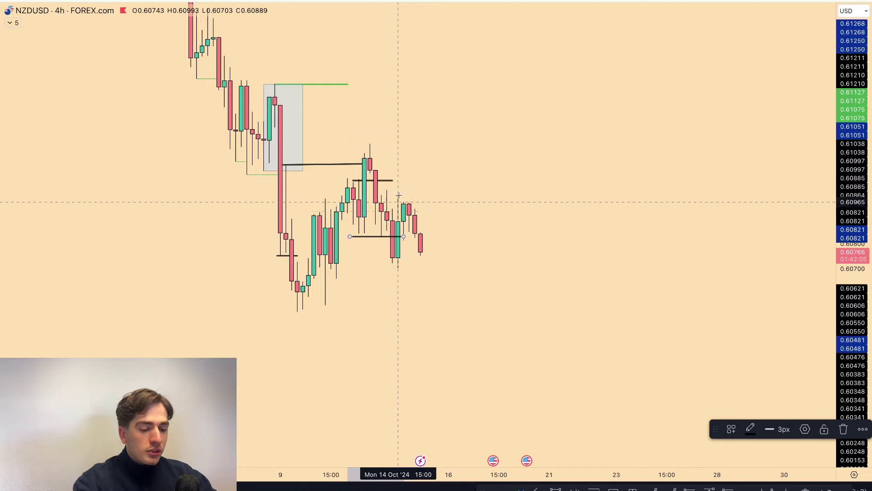
left_click_drag(865, 92, 799, 110)
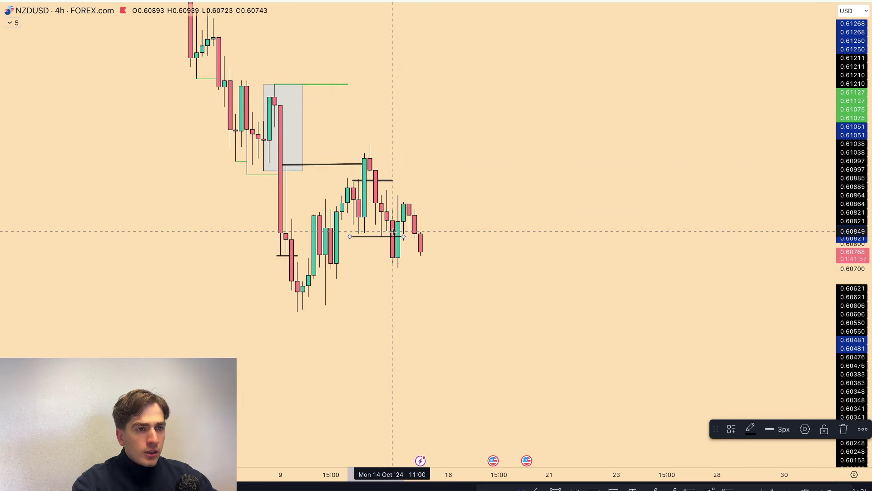
key("Delete")
left_click_drag(360, 234, 371, 234)
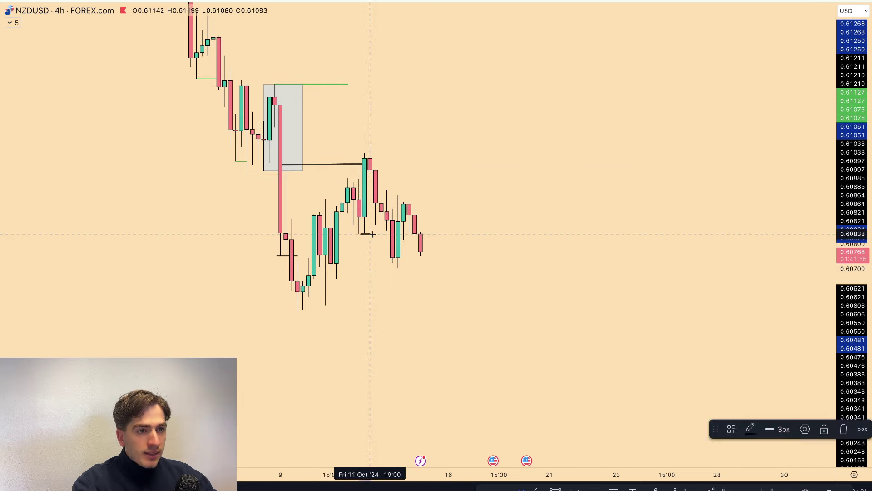
key("Delete")
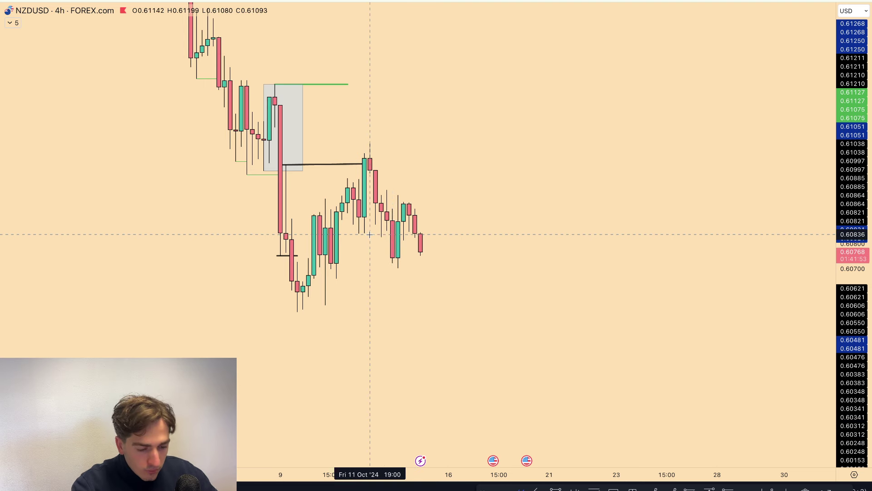
Brush short lines under the 11 and 14 October lows, one above the swing high, and a long one from the following lower high.
left_click_drag(360, 234, 381, 234)
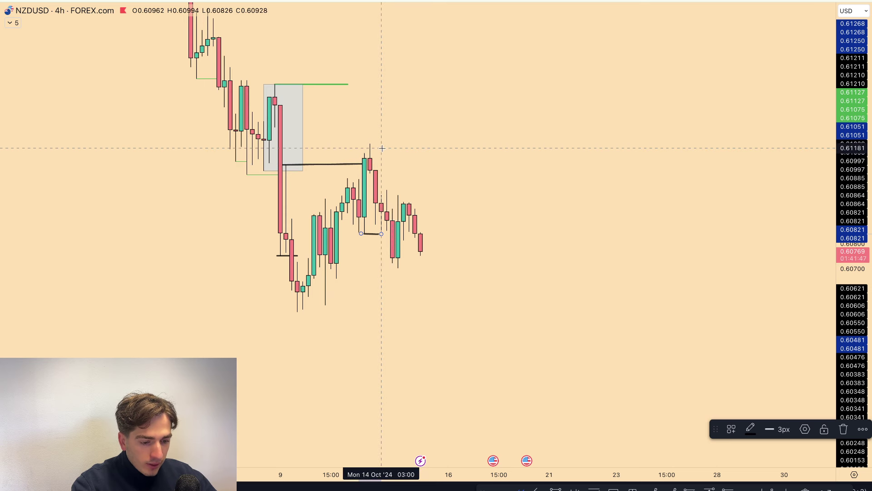
left_click_drag(389, 143, 404, 142)
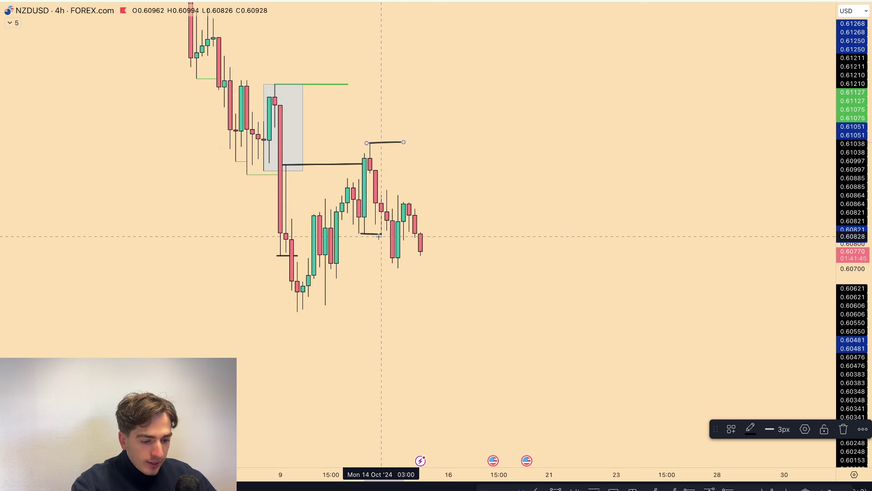
left_click(392, 236)
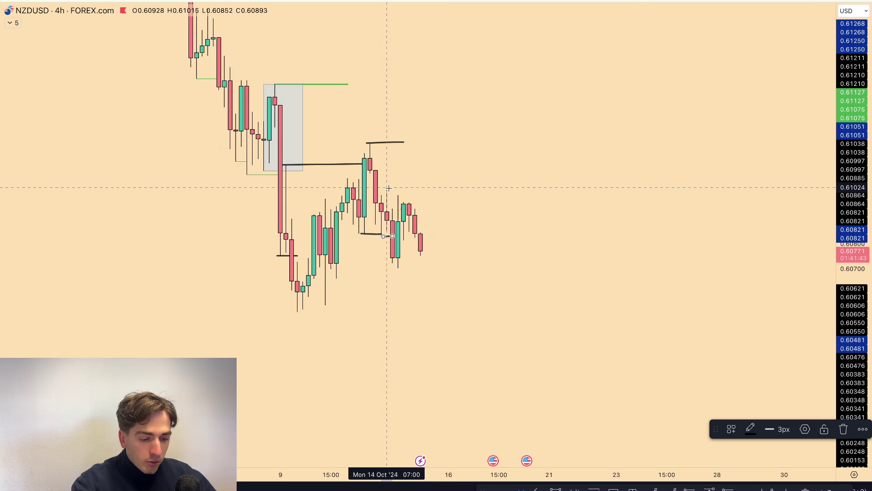
left_click_drag(382, 189, 454, 186)
key("Escape")
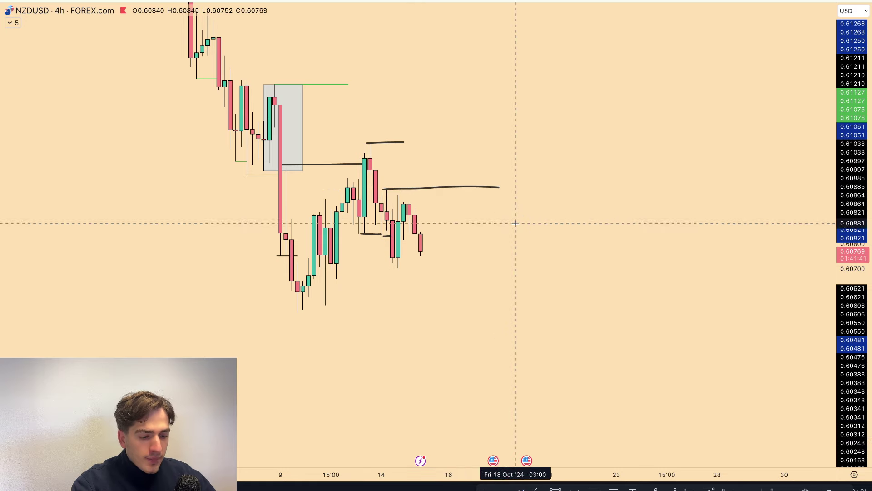
Draw a rectangle zone below the long black line, starting at the 14 October 07:00 candle with its lower edge at about 0.60852.
left_click(555, 488)
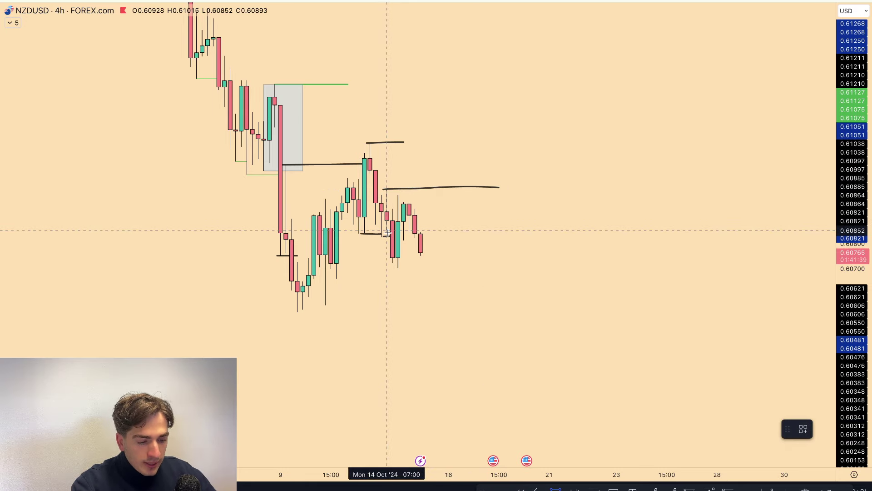
left_click_drag(387, 230, 566, 189)
right_click(523, 131)
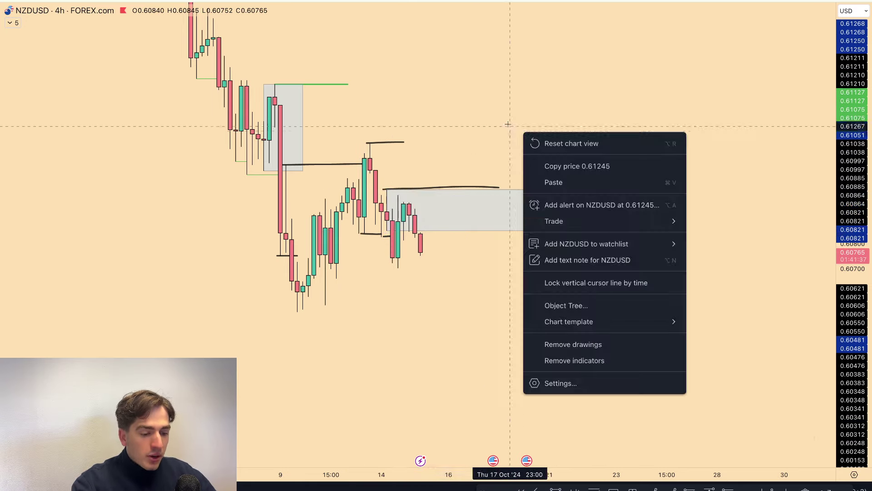
left_click(454, 196)
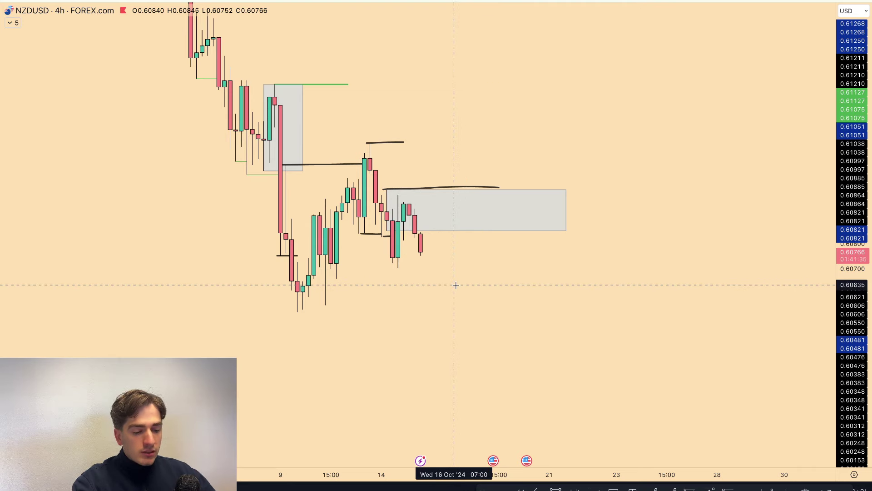
Switch NZDUSD to the 15-minute interval and examine the candles inside and below the new zone.
scroll(456, 284, "down", 1)
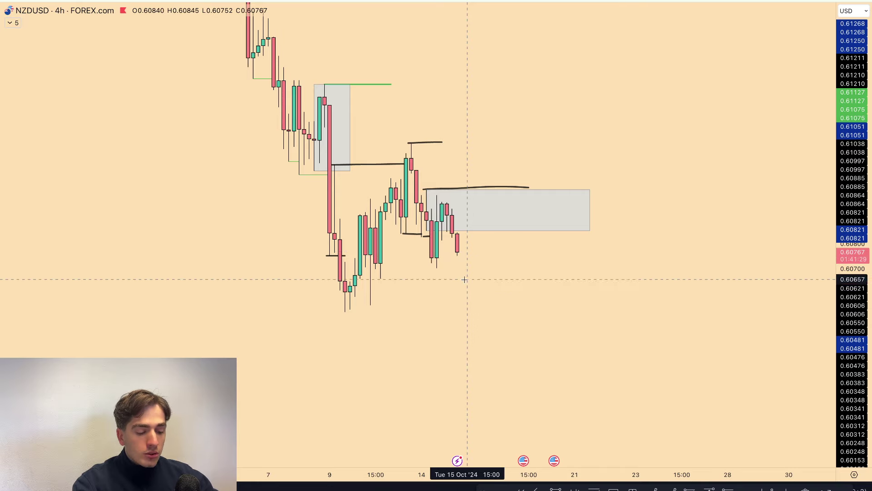
type("15")
key("Return")
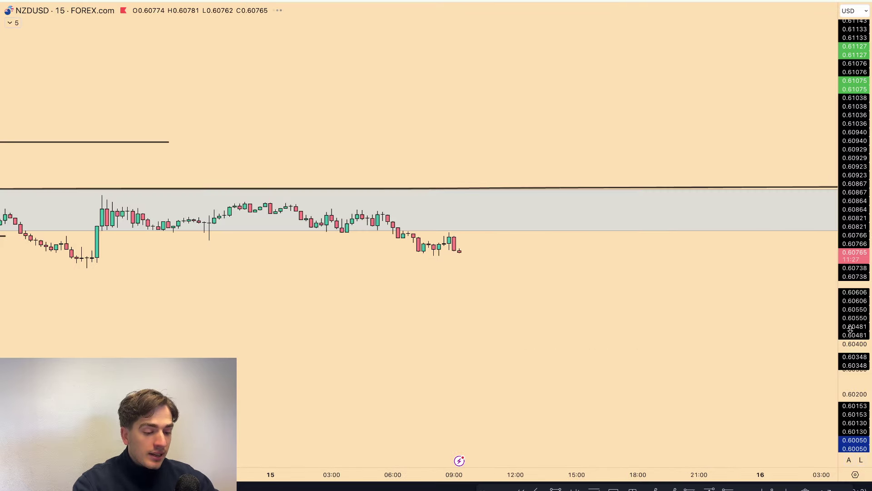
double_click(851, 329)
scroll(608, 317, "down", 5)
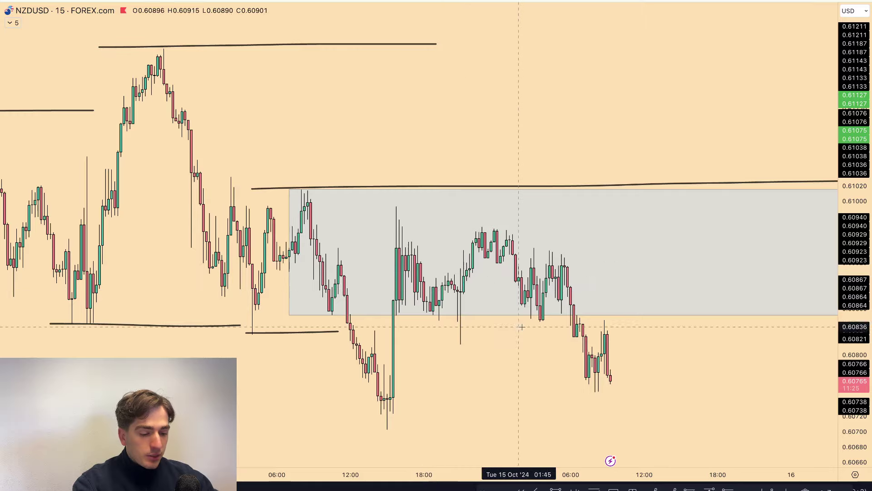
Switch NZDUSD to the 1h interval and draw a rectangle around the 14 October low, from about 0.60832 to 0.60699.
type("1H")
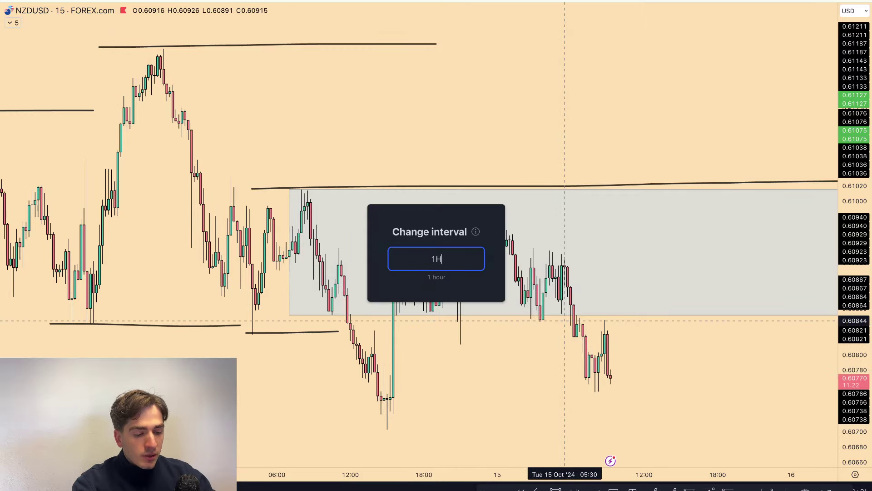
key("Return")
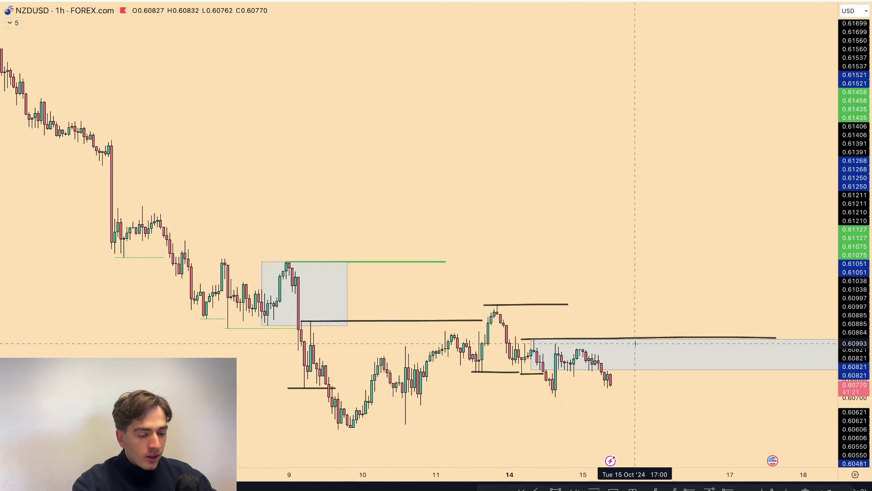
left_click_drag(569, 249, 515, 233)
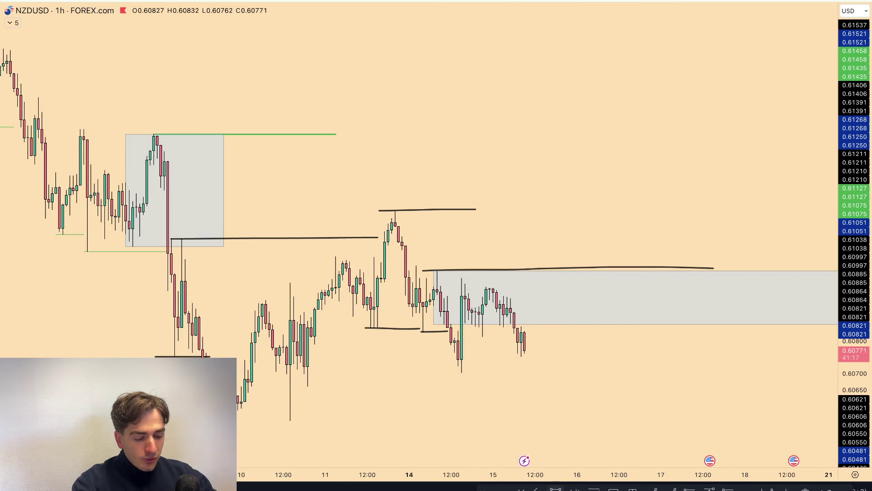
key("alt+shift+r")
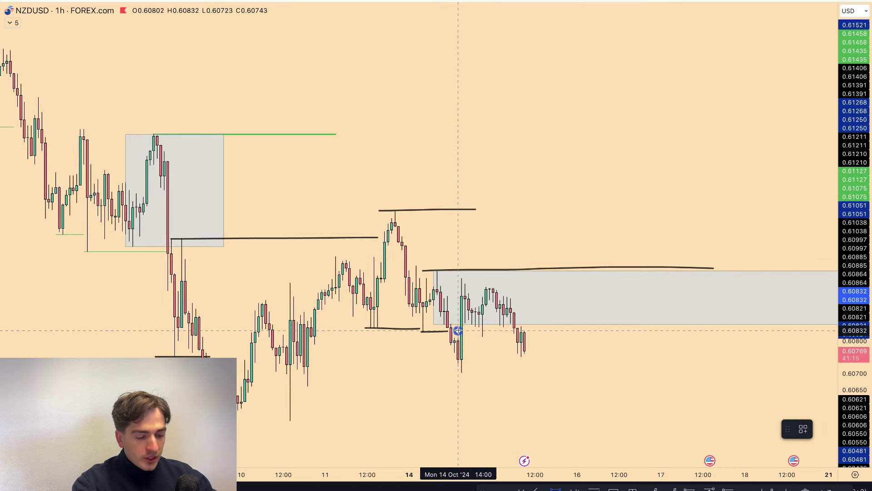
left_click_drag(458, 330, 507, 372)
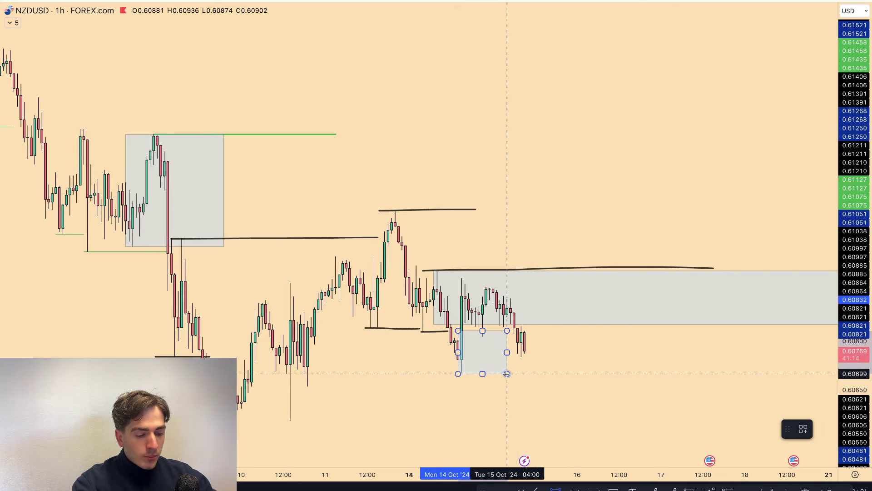
right_click(588, 372)
left_click(566, 365)
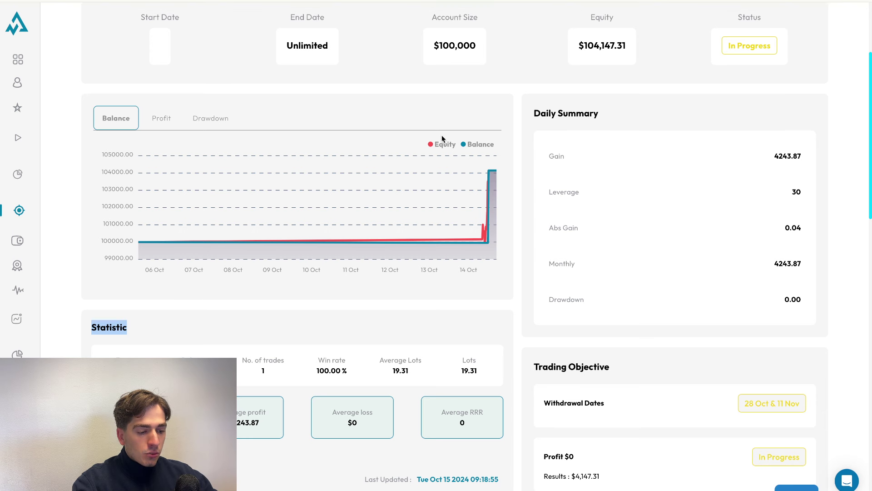
Review the trading account dashboard's objectives and its October 2024 calendar, including the USDJPY.raw trade on the 14th.
scroll(376, 196, "down", 10)
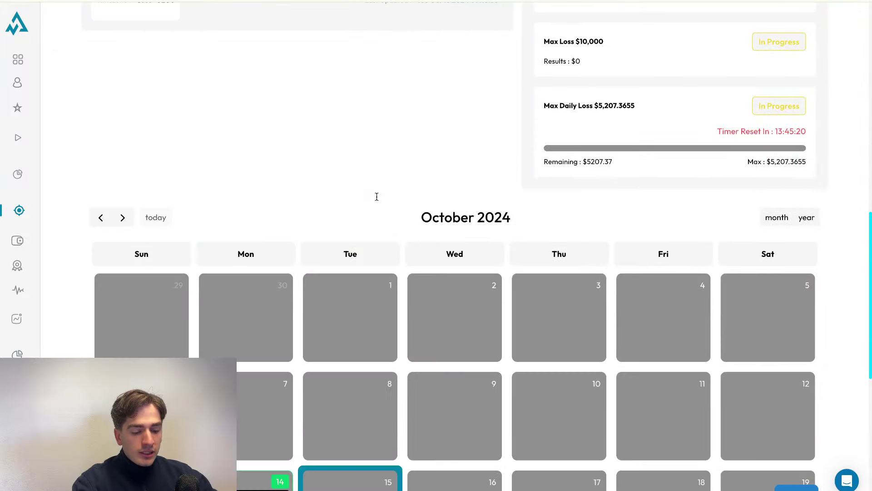
scroll(357, 262, "down", 3)
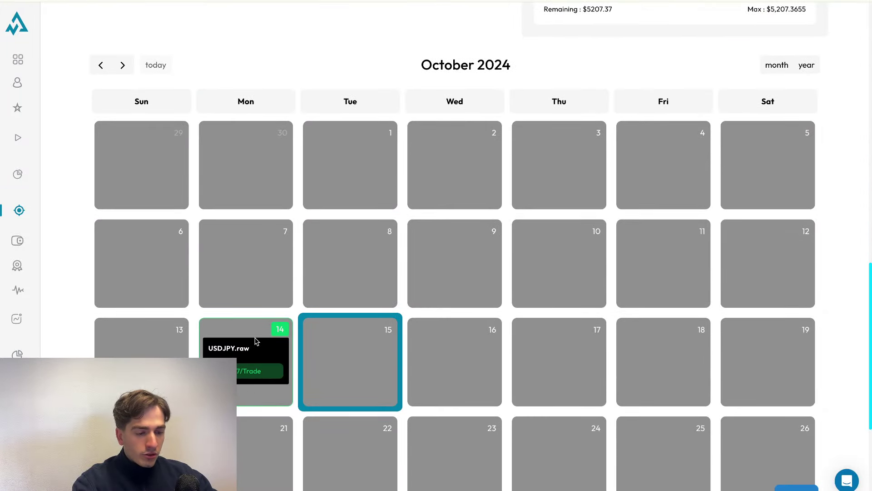
Return from the account dashboard to the price chart and change the symbol from NZDUSD to XAUUSD from FOREX.com.
scroll(255, 341, "up", 8)
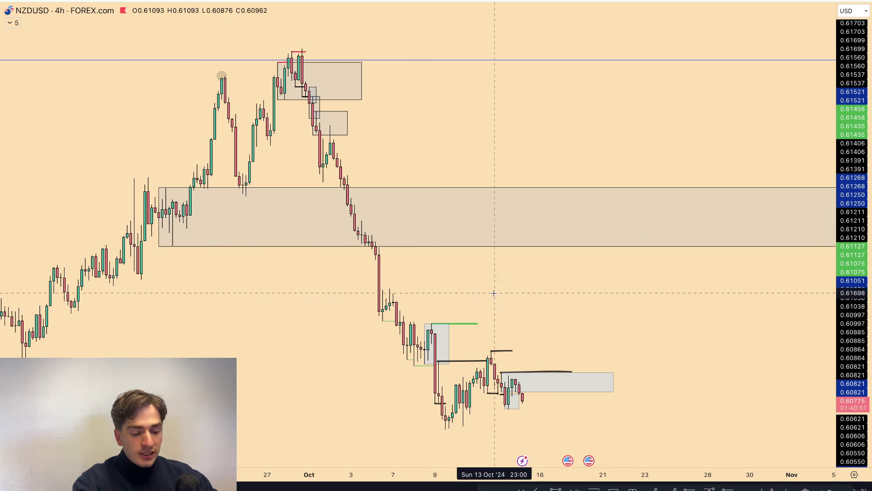
left_click_drag(853, 314, 853, 296)
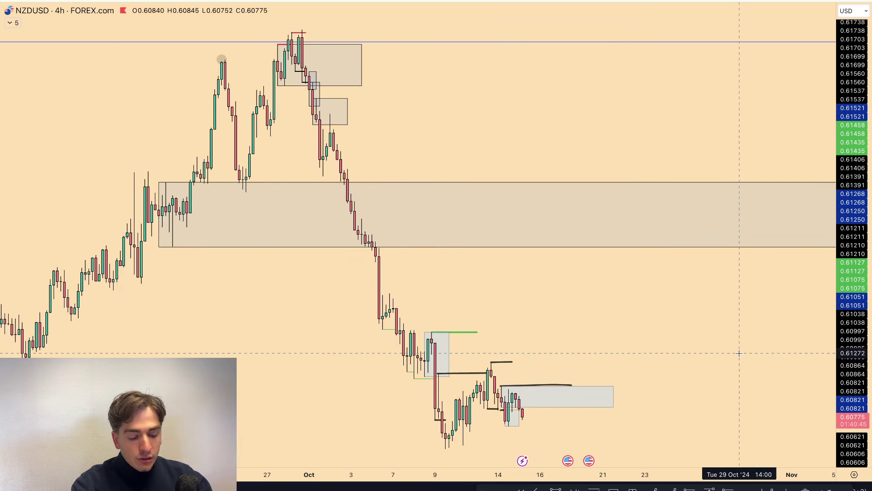
type("XAUUSD")
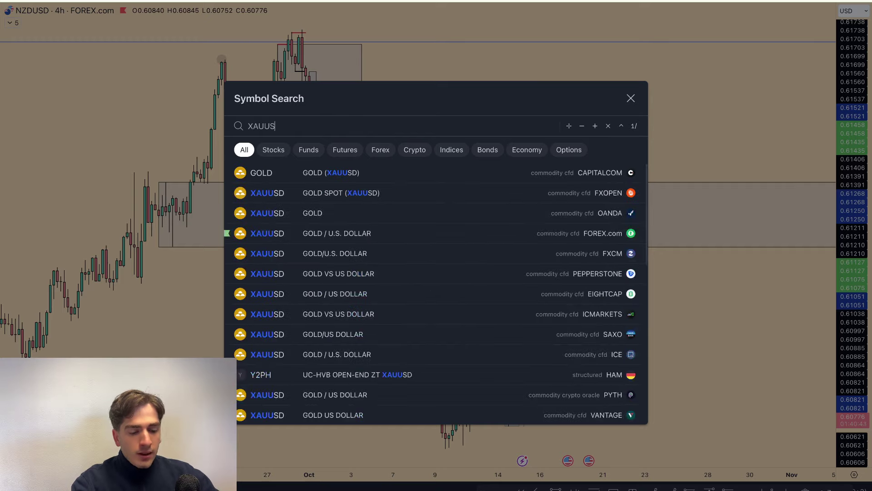
key("Down")
key("Down")
key("Up")
key("Return")
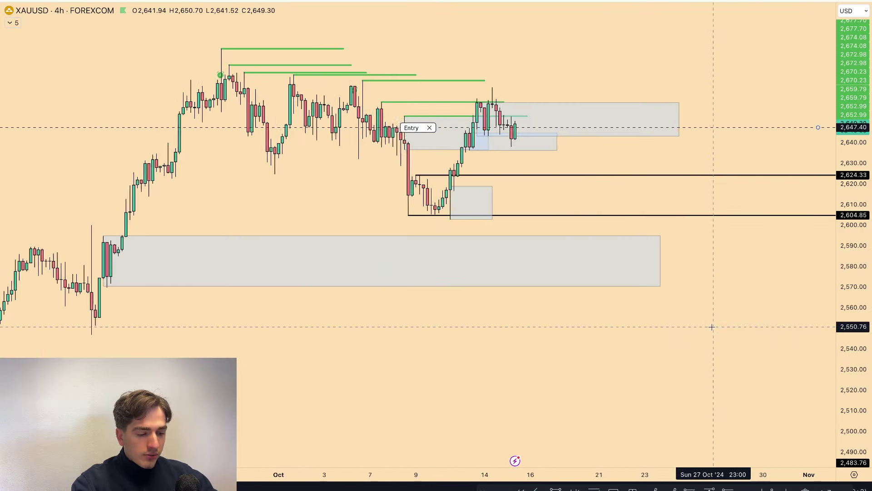
Delete the 'Entry' price alert at 2,647.40 on the XAUUSD 4h chart.
left_click(429, 129)
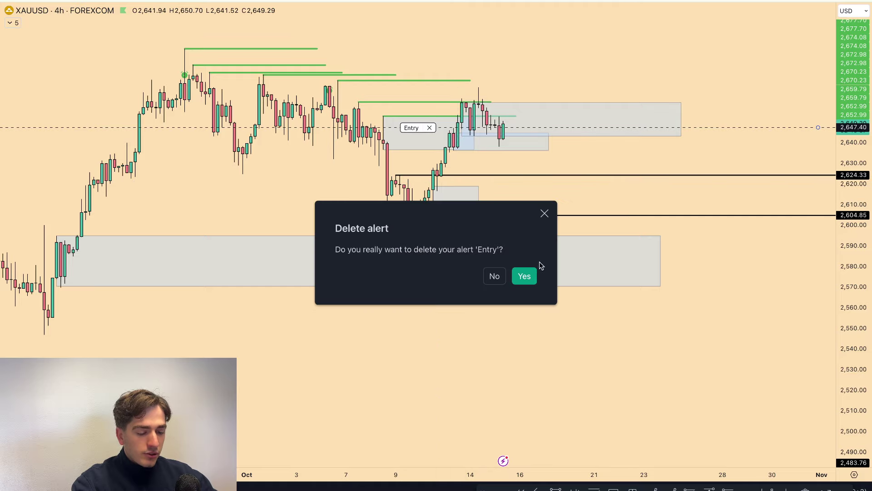
left_click_drag(839, 344, 836, 236)
left_click_drag(642, 141, 628, 249)
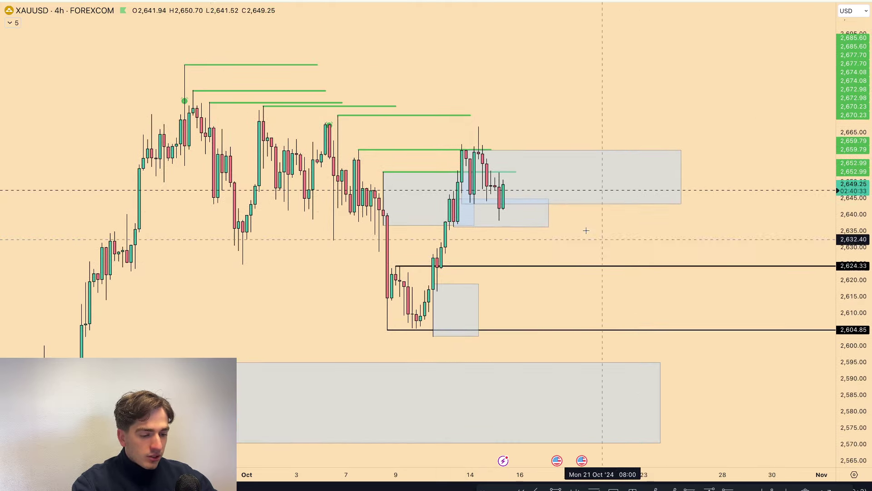
scroll(554, 168, "up", 3)
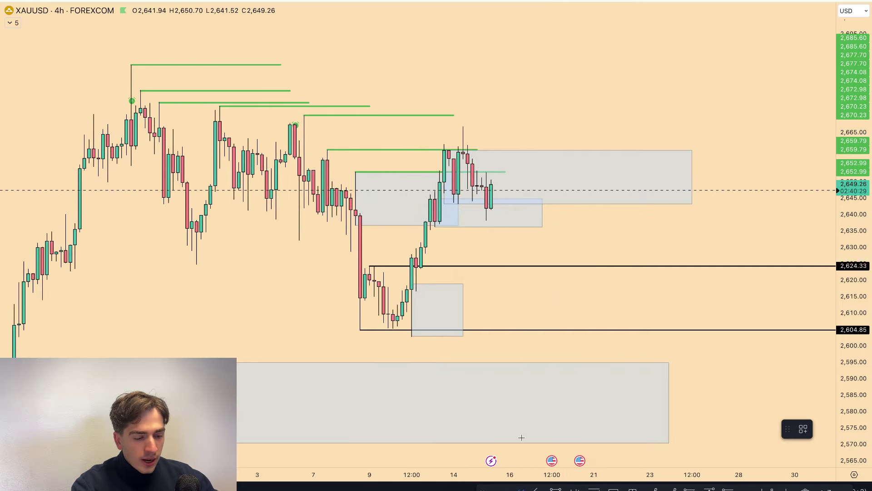
Draw short black level lines near the latest XAUUSD candles at about 2,643, 2,651 and 2,638.
left_click_drag(454, 203, 491, 204)
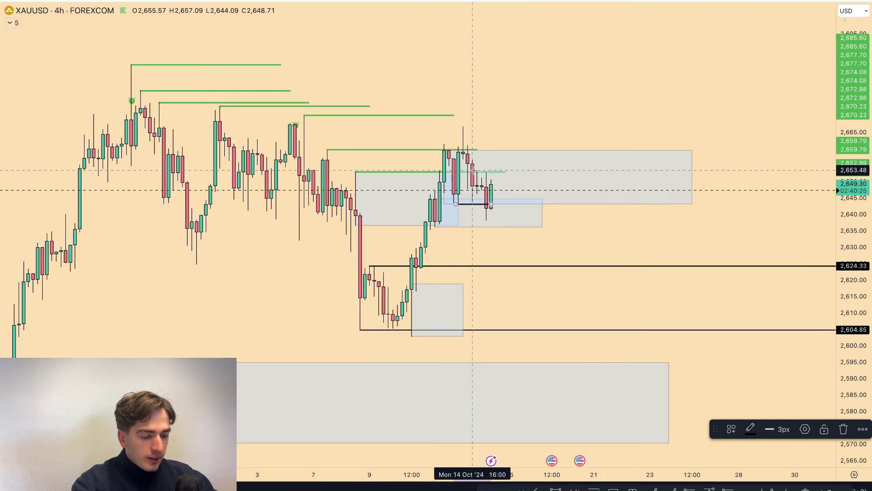
left_click_drag(482, 170, 541, 170)
key("Delete")
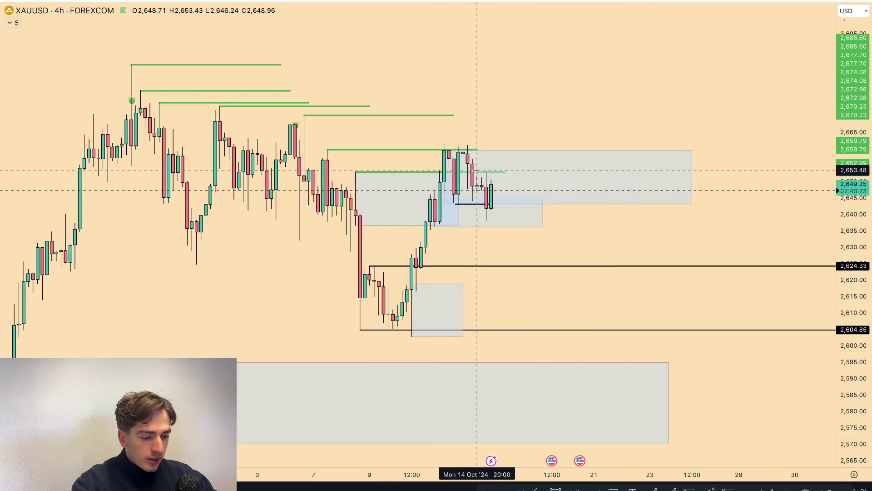
scroll(485, 177, "up", 1)
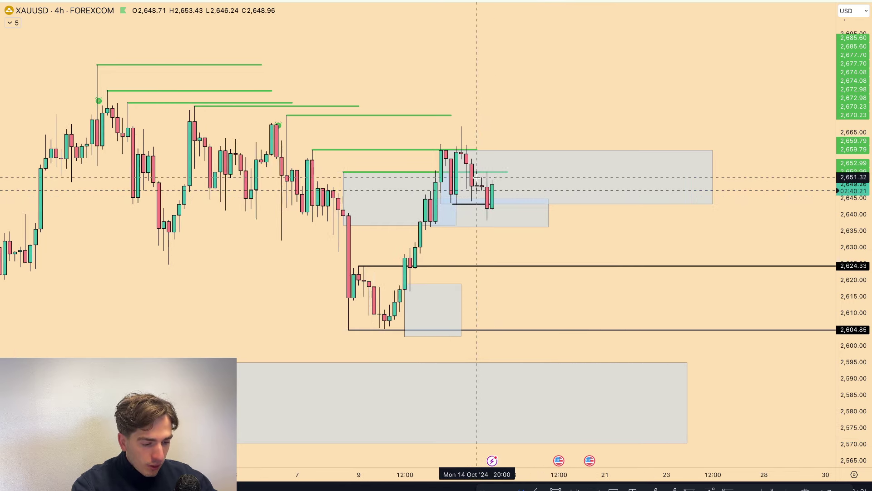
left_click_drag(477, 177, 539, 177)
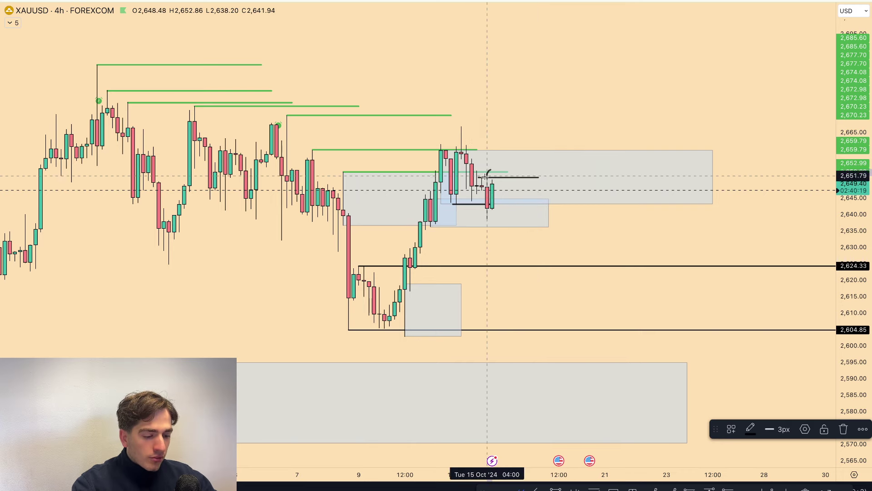
left_click_drag(484, 221, 533, 221)
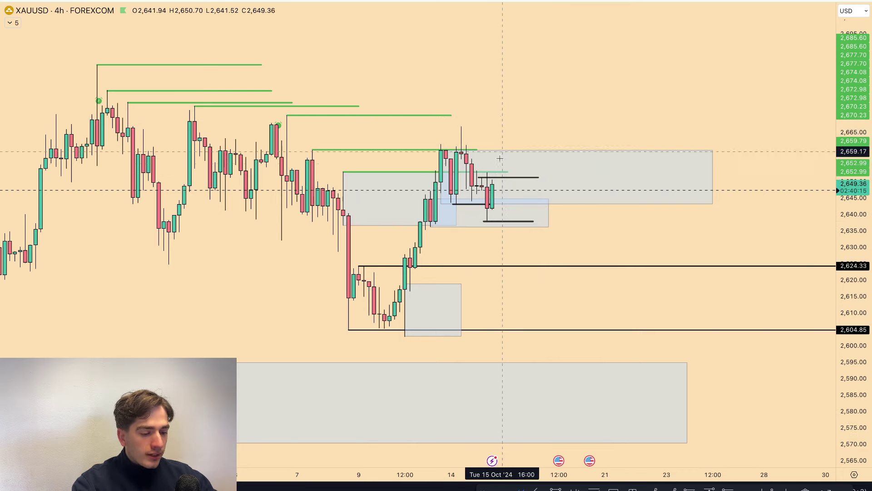
Sketch a projected path from the latest candle up to about 2,691 and a line at about 2,653, erasing each.
mouse_move(492, 160)
left_mouse_down()
mouse_move(512, 195)
mouse_move(559, 46)
left_mouse_up()
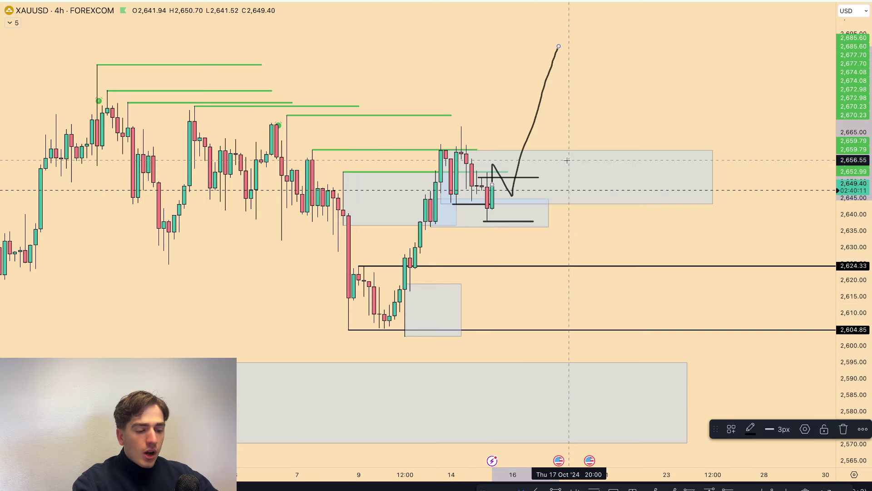
key("Delete")
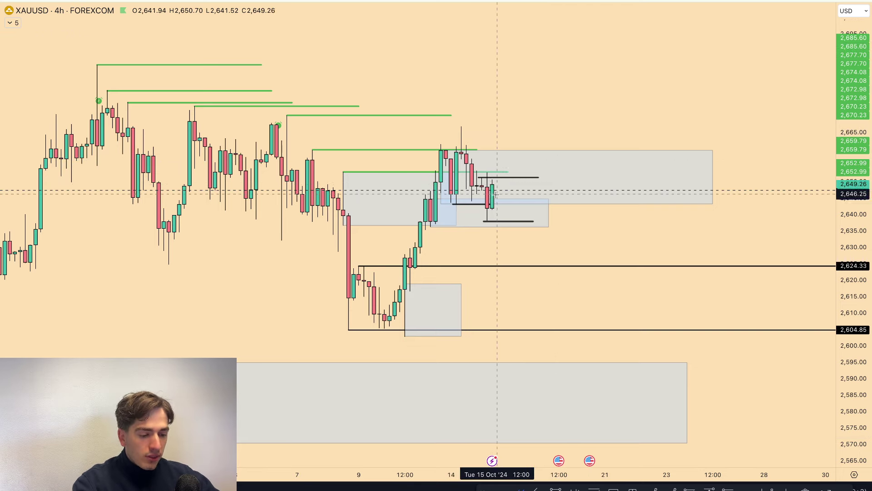
left_click_drag(480, 170, 568, 170)
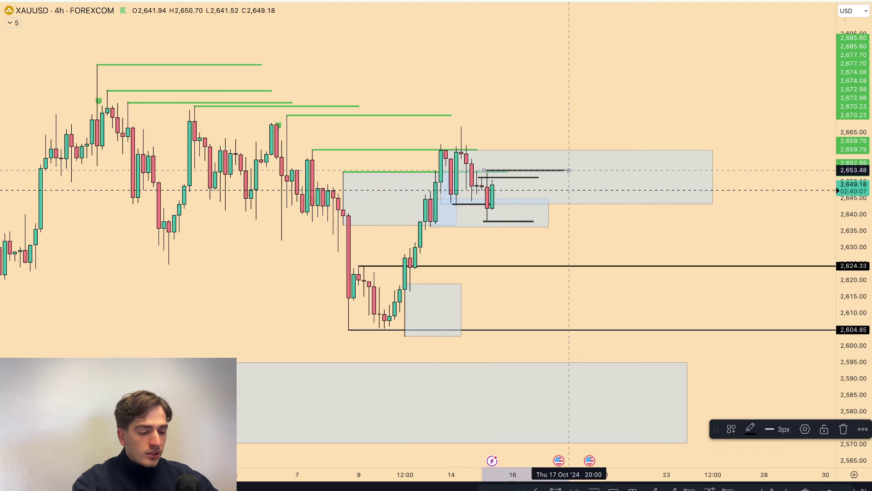
key("Delete")
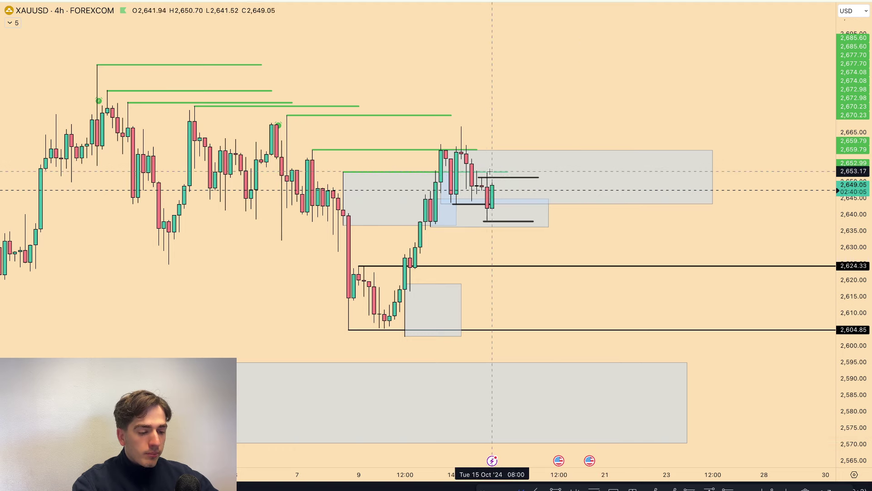
Mark the level just above the 15 October 04:00 candle's high with a short black line at about 2,653.
mouse_move(490, 171)
left_mouse_down()
mouse_move(533, 170)
mouse_move(502, 166)
mouse_move(549, 78)
left_mouse_up()
key("Delete")
left_click(550, 77)
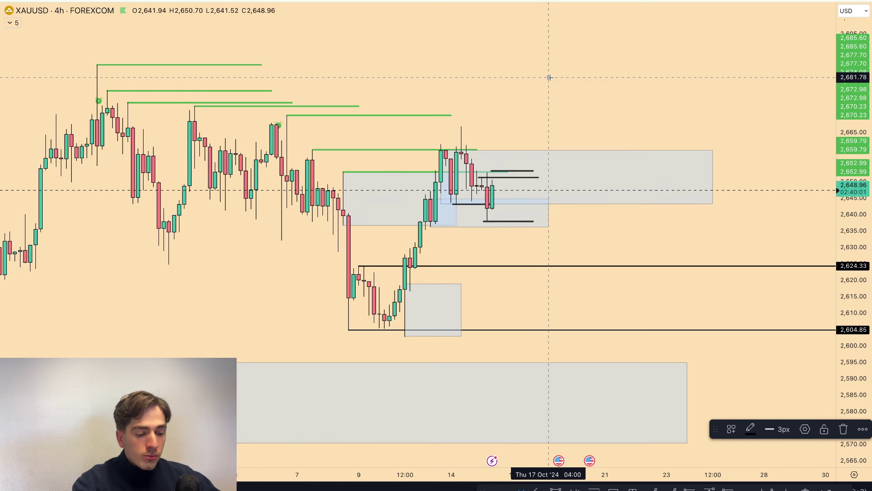